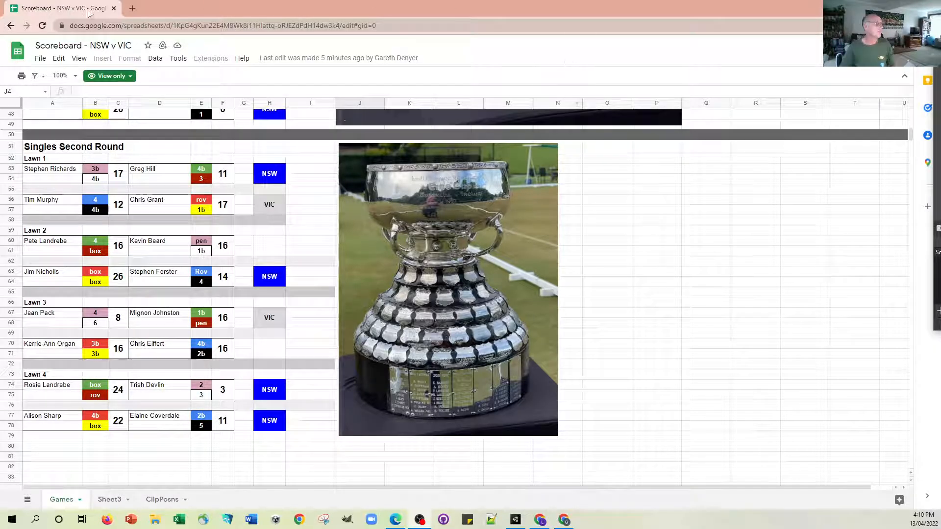
Open the shared Court Template spreadsheet from the copied link in a new browser tab.
click(132, 9)
click(221, 27)
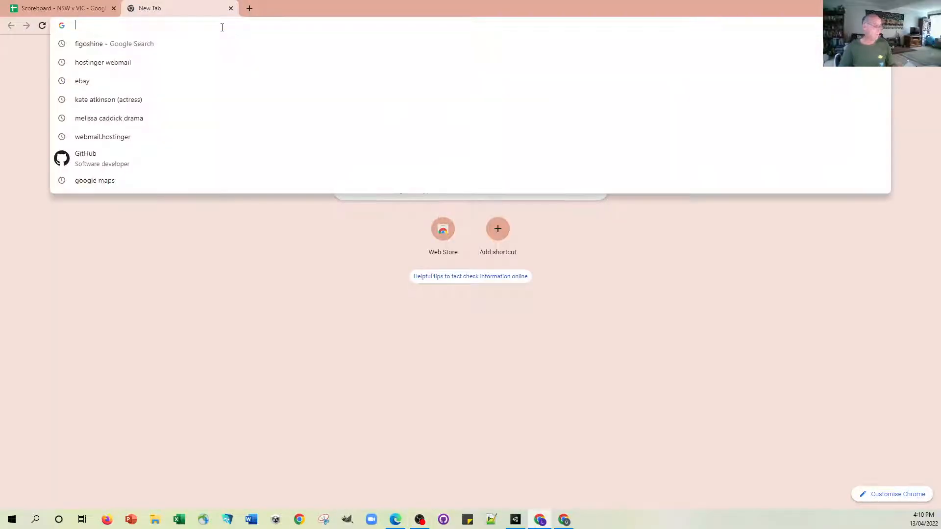
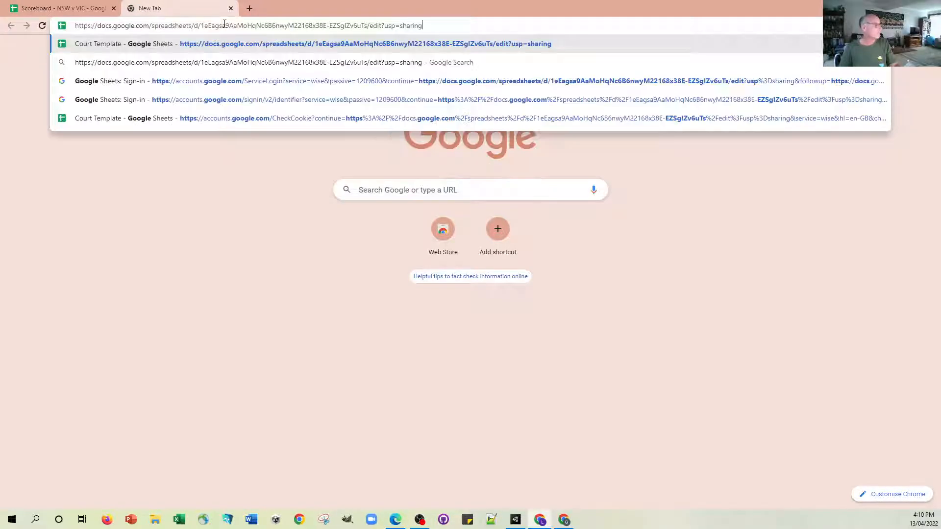
click(424, 45)
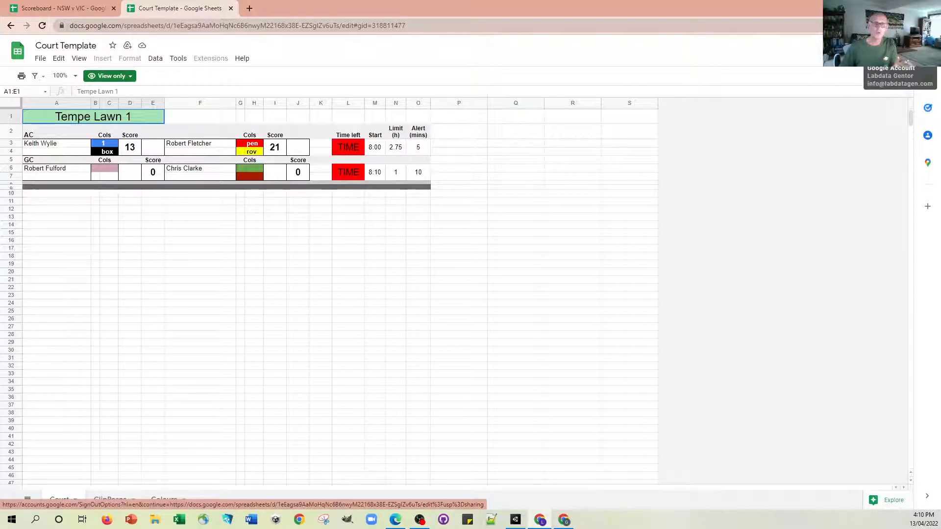
Make a copy of the Court Template spreadsheet named "Cainlea Lawn 6".
click(41, 58)
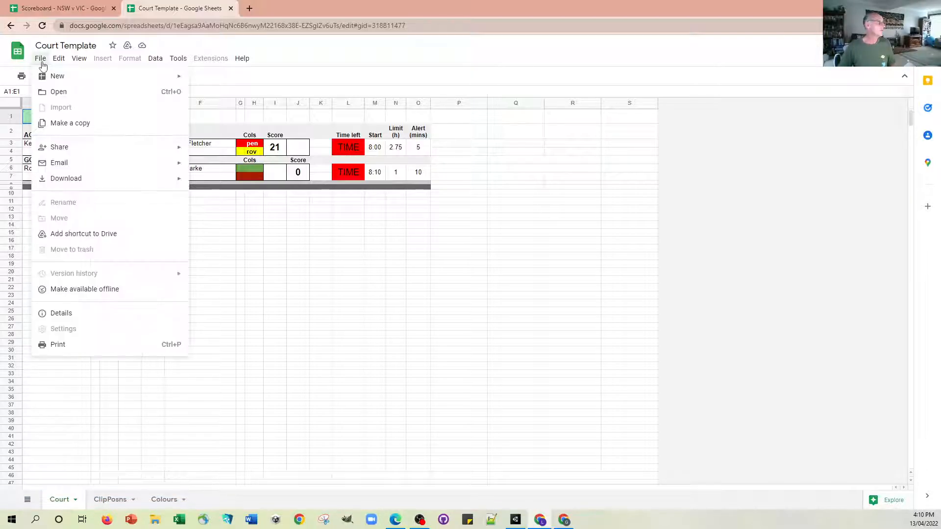
click(71, 124)
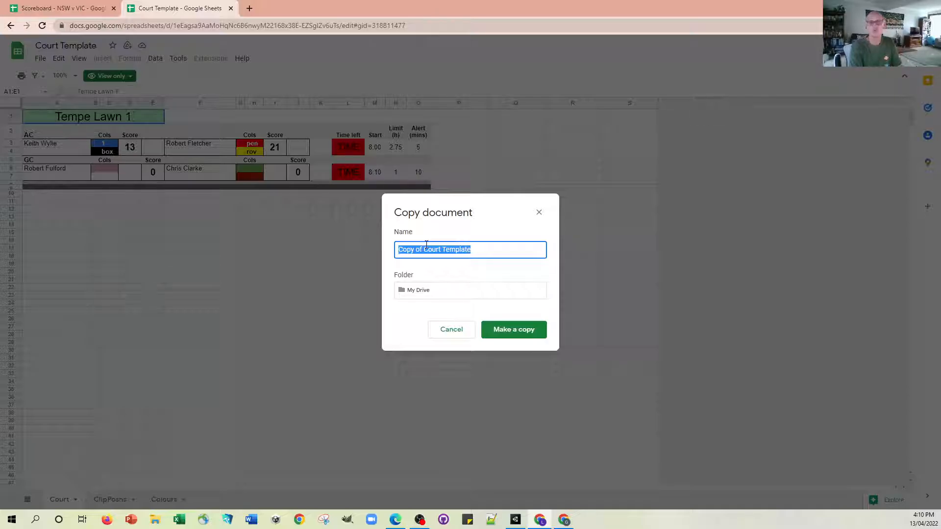
text(Carin)
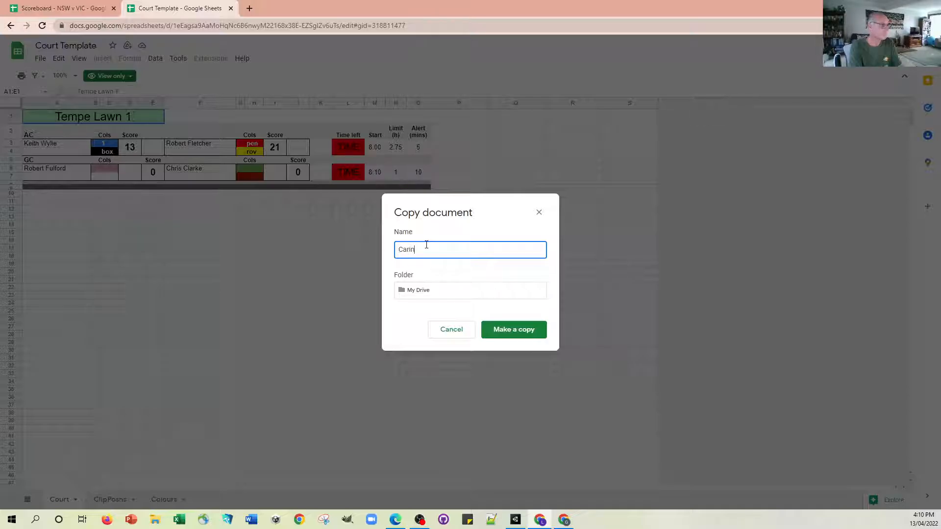
text(airnlea Lawn 6)
click(508, 332)
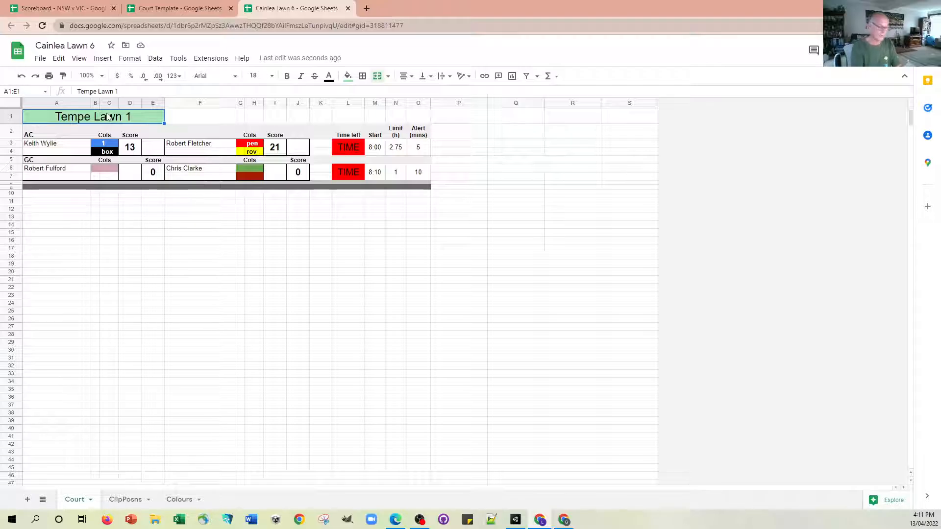
Change the court heading in the merged cell A1:E1 to "Lawn 6".
text(L)
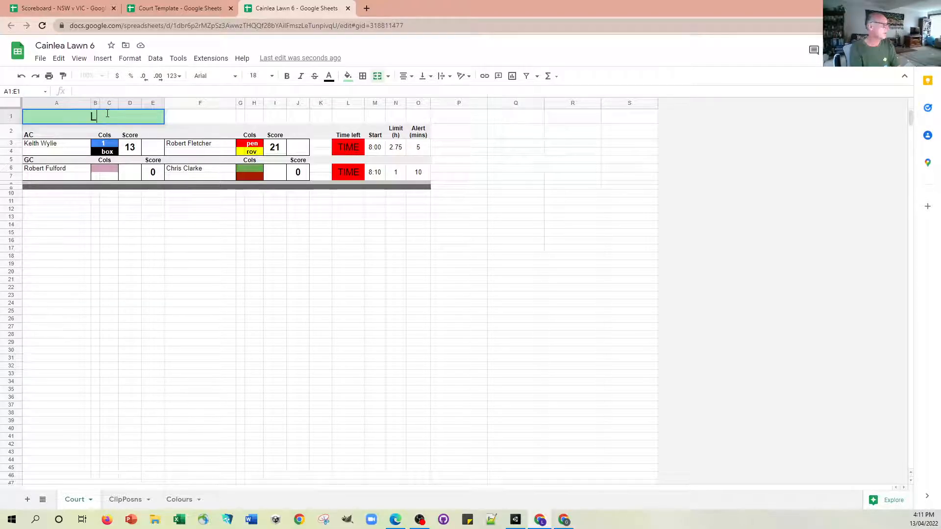
text(awn 6)
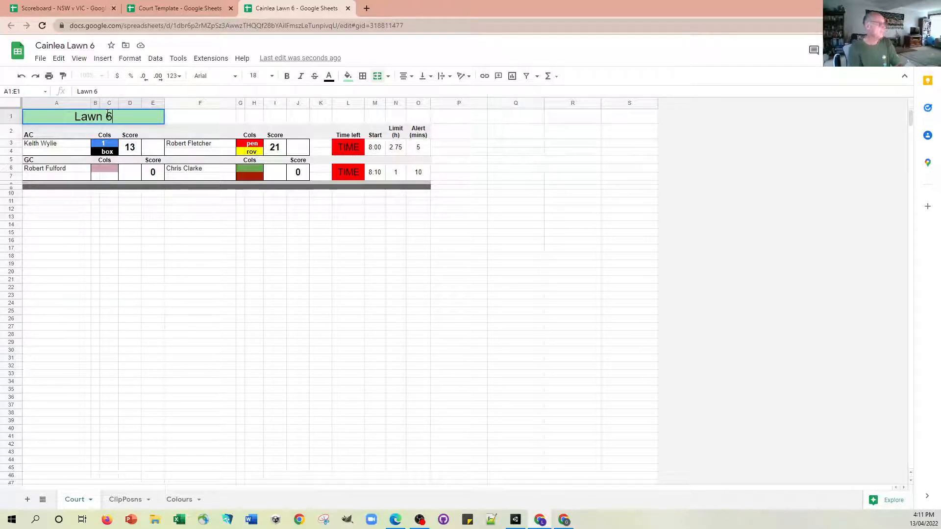
click(199, 233)
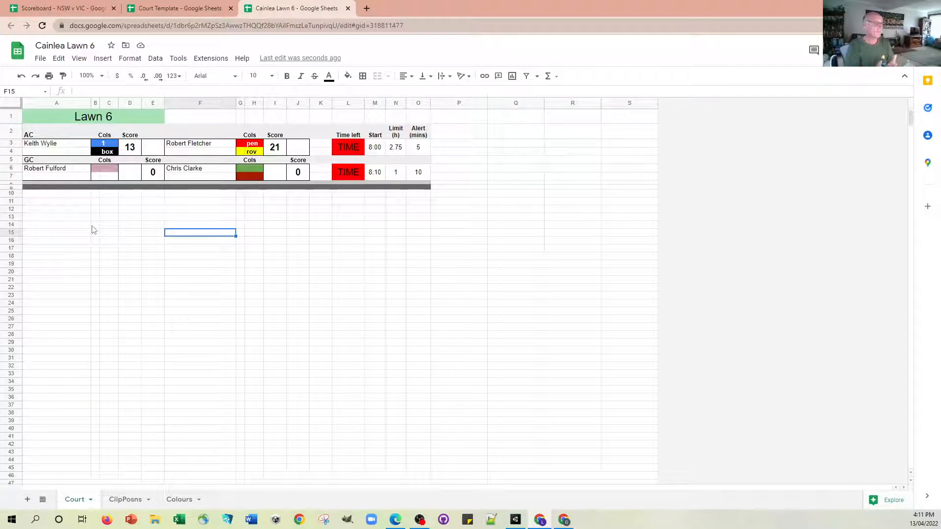
Enter the doubles partners' full names for both sides of the AC game in cells A4 and F4.
click(55, 148)
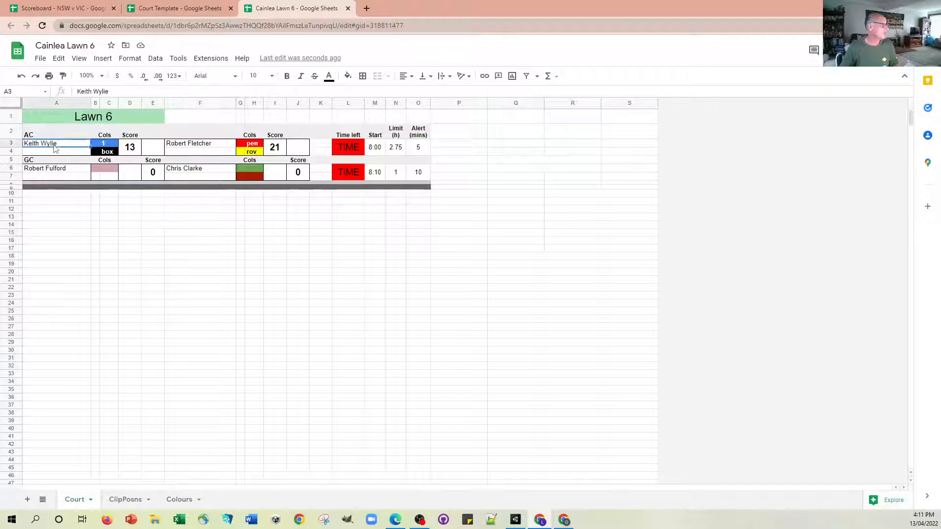
click(60, 154)
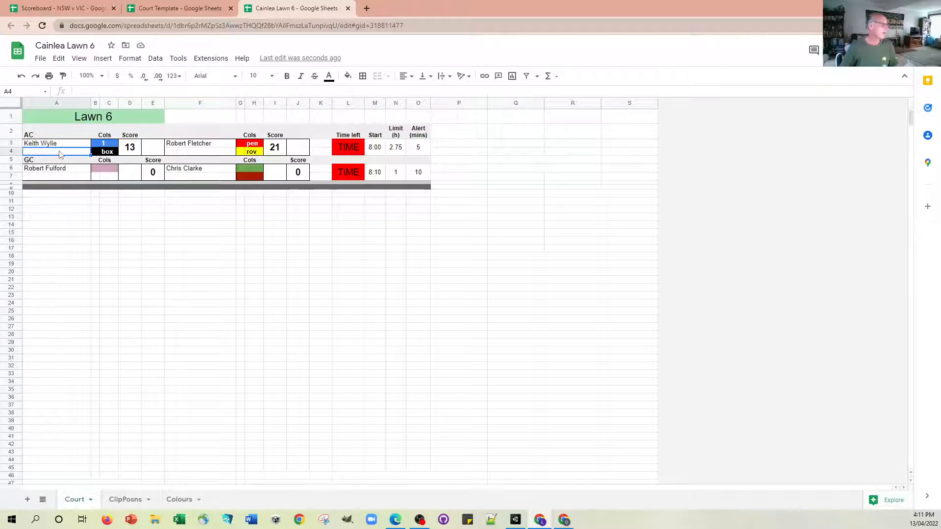
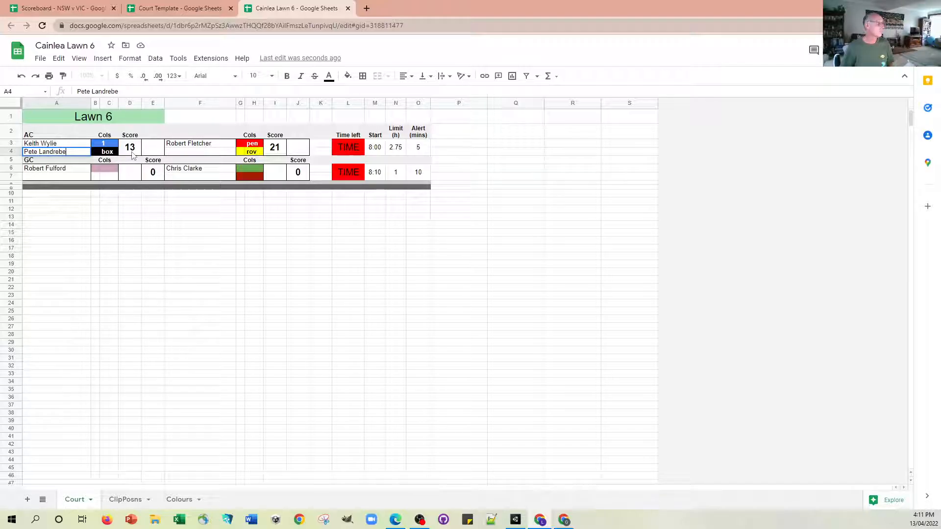
click(183, 154)
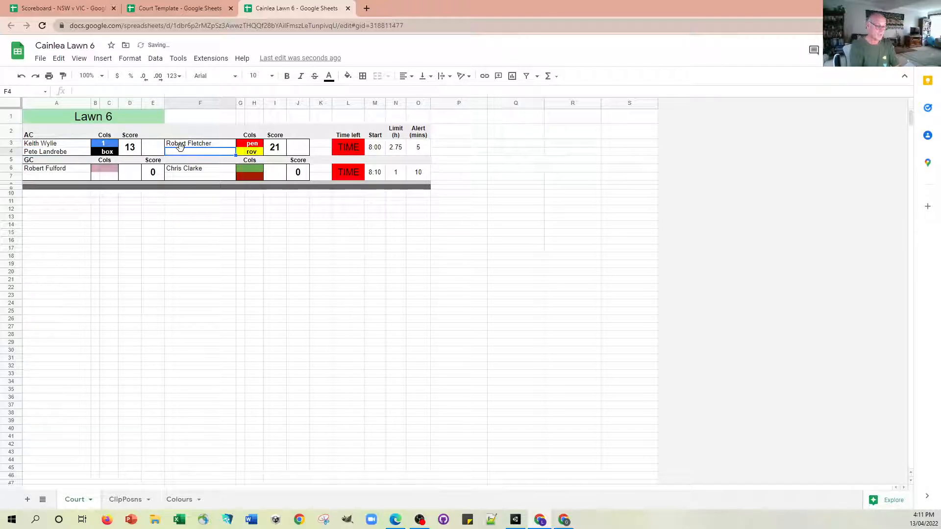
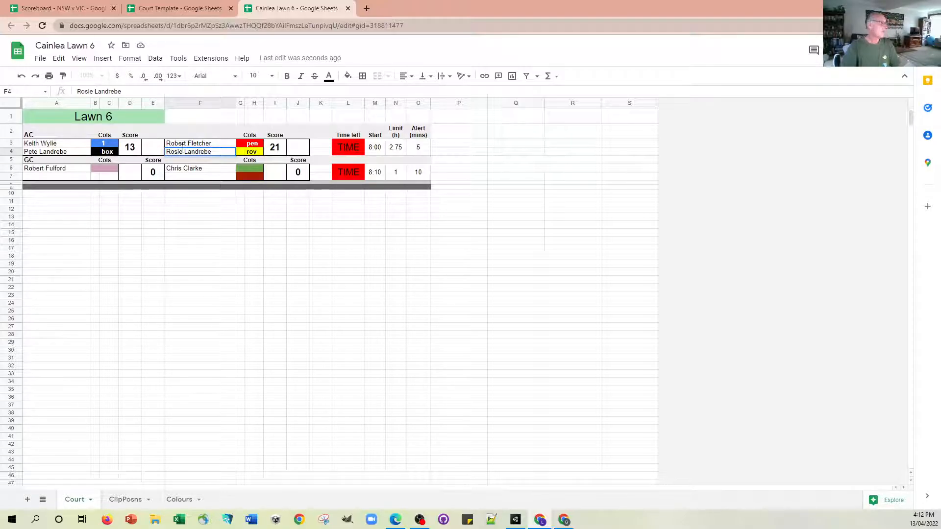
Set the first AC side's ball colour codes to r (red) in B3 and y (yellow) in B4.
click(97, 147)
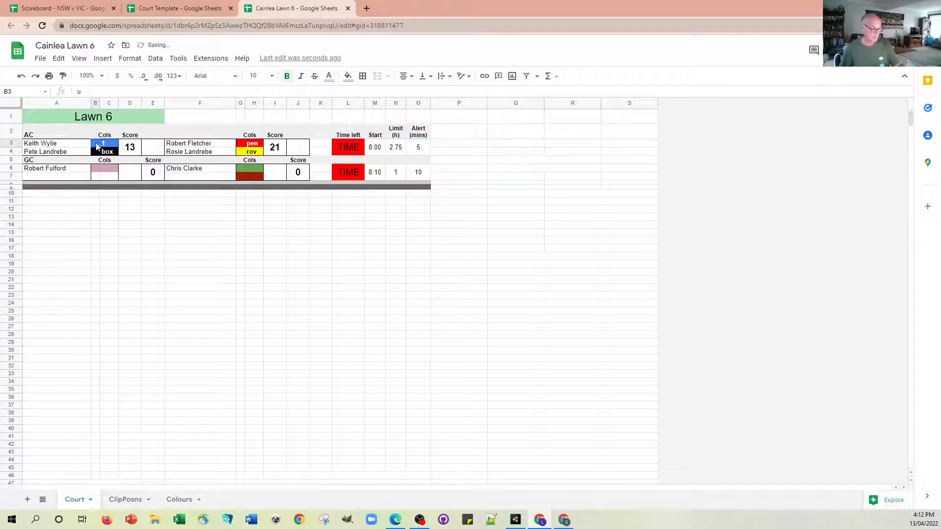
text(r)
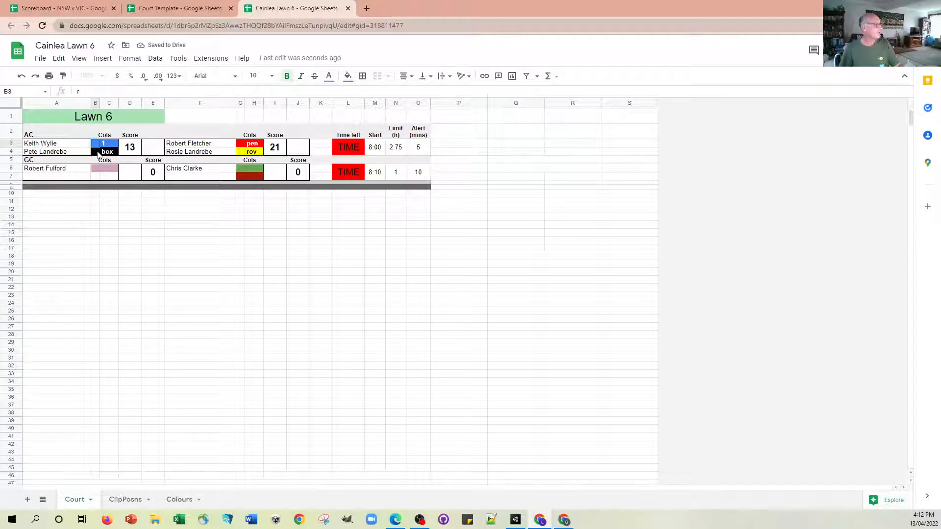
key(Return)
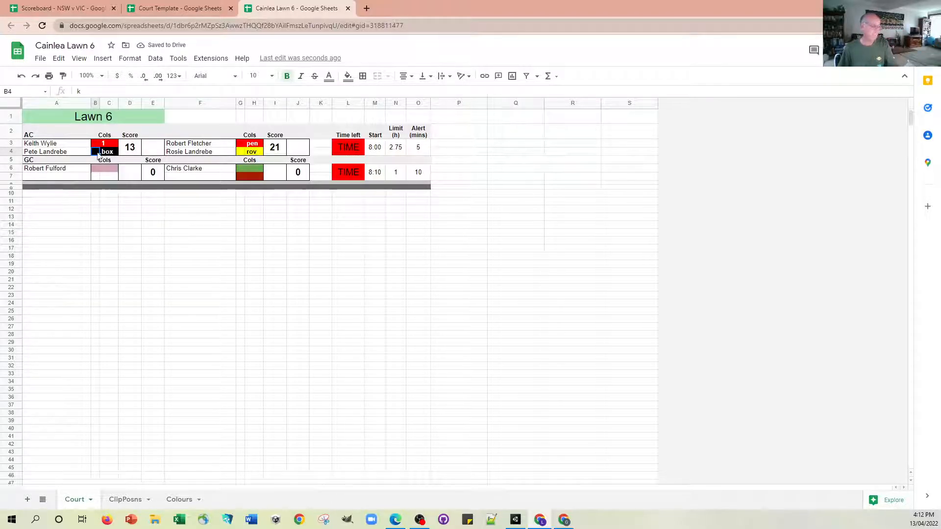
text(y)
click(109, 201)
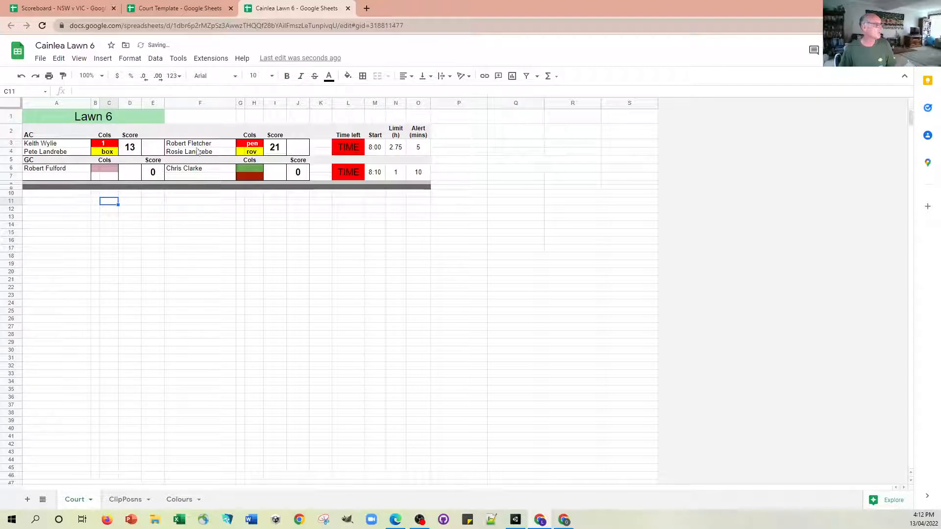
Set the second AC side's ball colours to blue in G3 and black in G4.
click(240, 148)
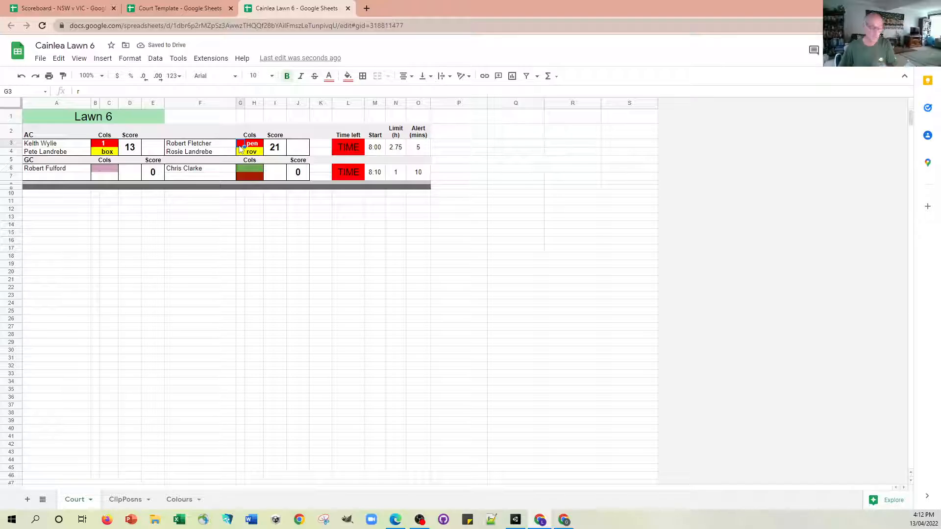
text(b)
key(Return)
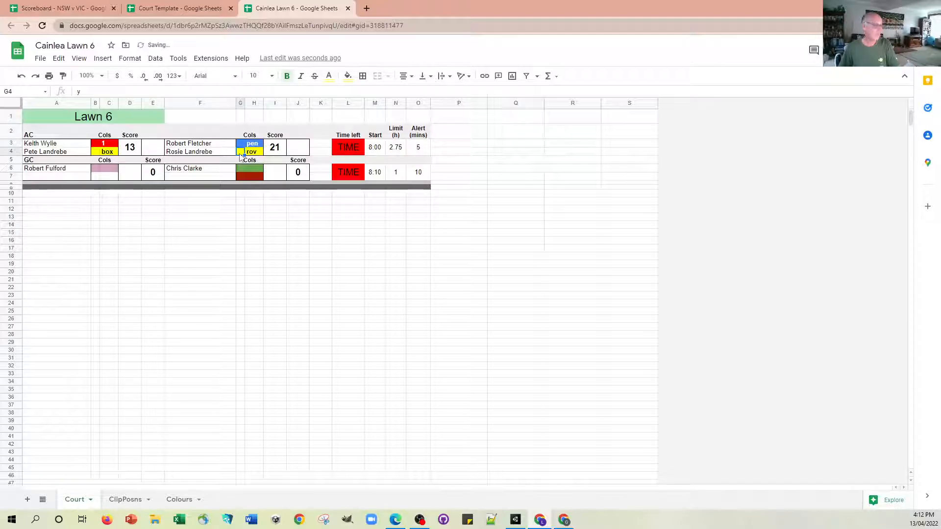
text(k)
click(240, 201)
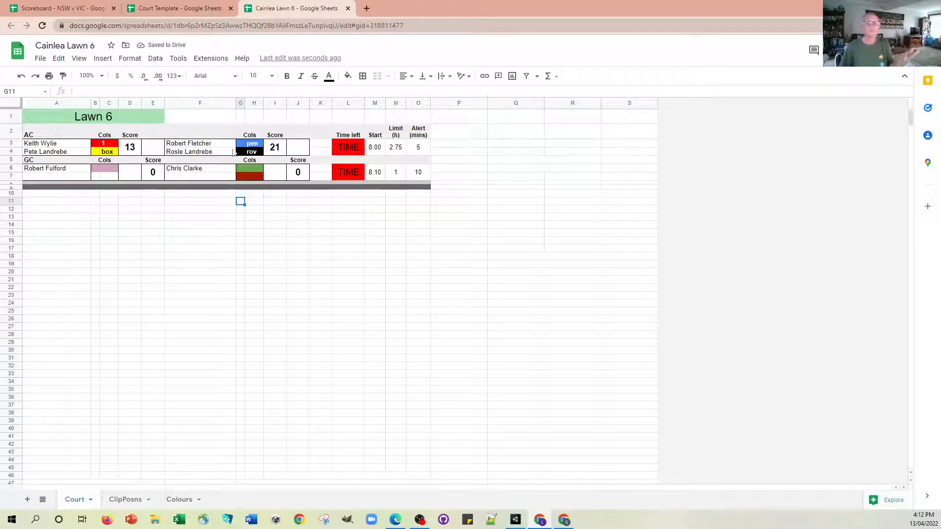
Reset the hoop positions of the yellow, blue and black balls in the AC game to 1.
click(112, 154)
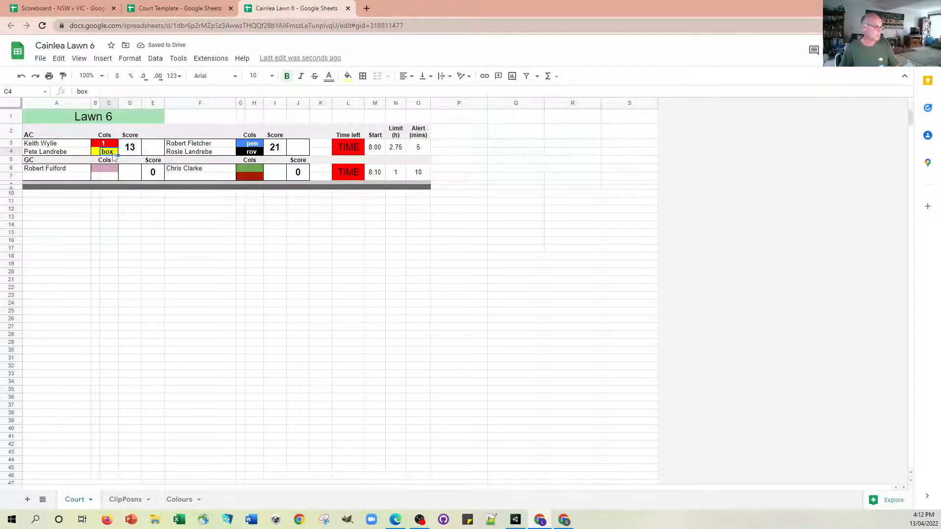
text(1)
click(254, 145)
text(1)
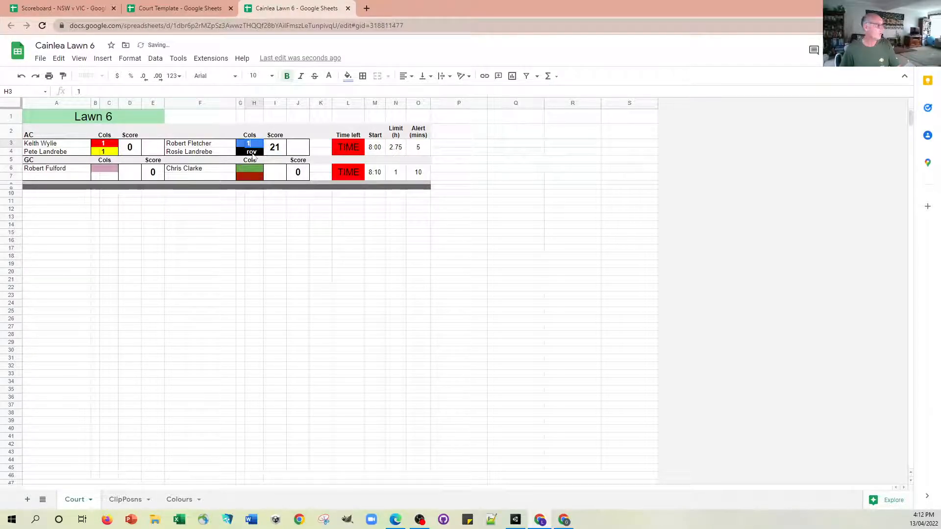
key(Return)
click(253, 201)
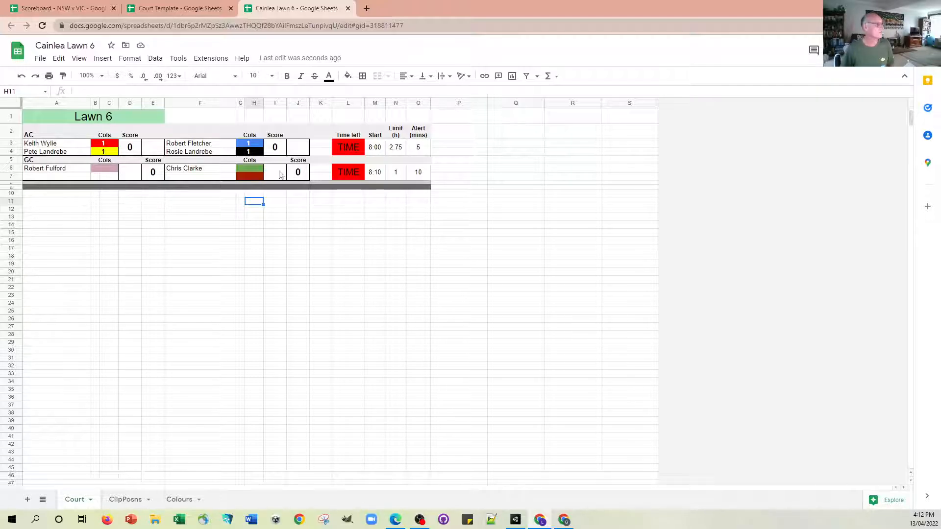
Set the AC game's start time to 16:00:00.
click(375, 151)
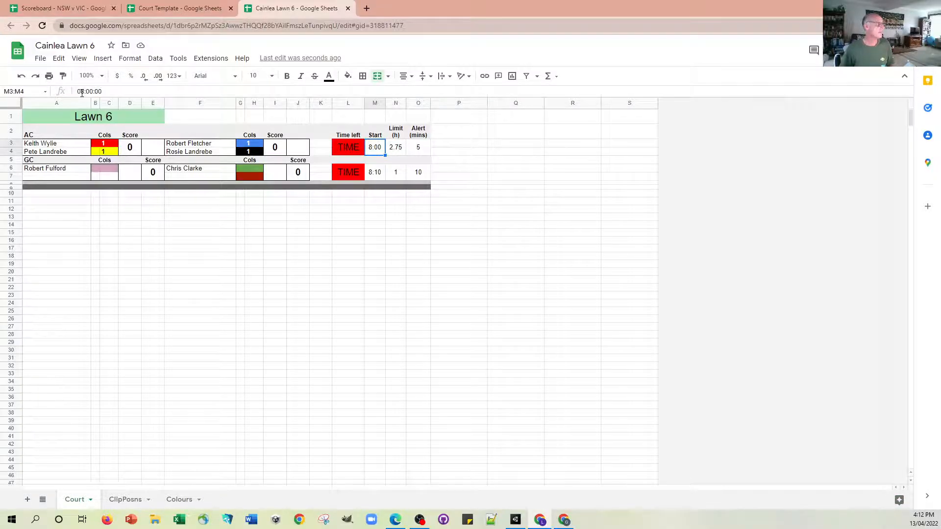
drag(82, 94, 86, 93)
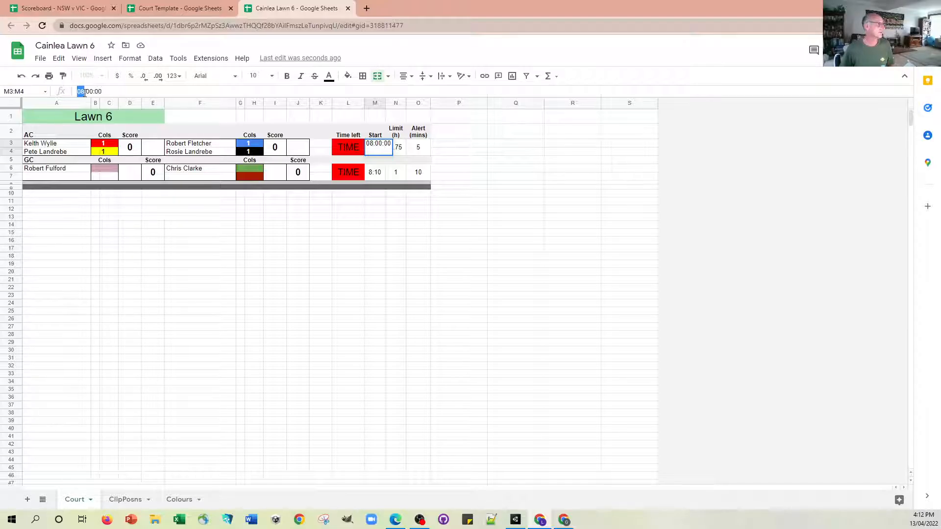
text(16)
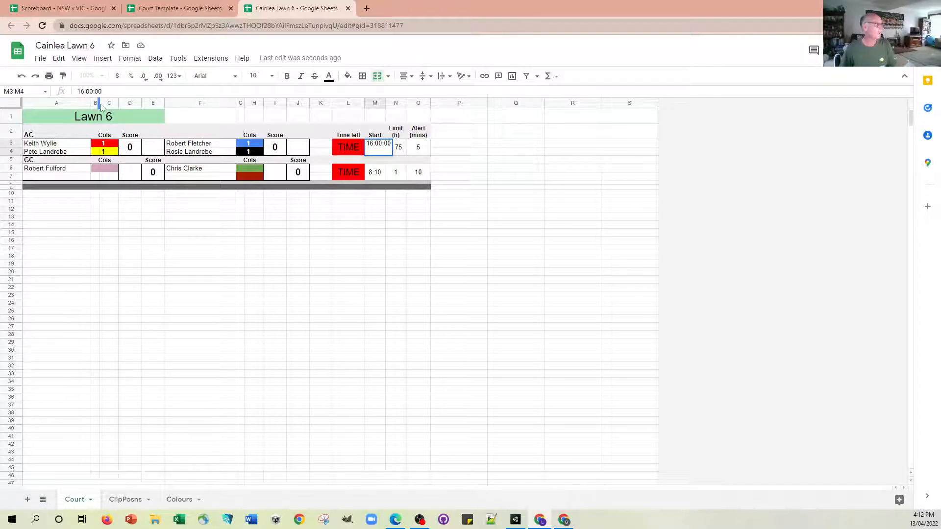
key(Return)
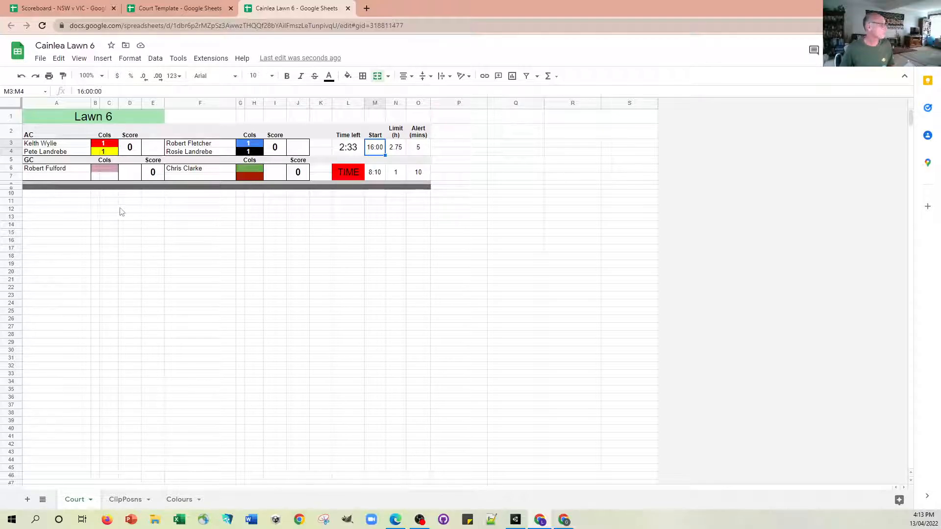
Set the red ball's hoop position in the AC game to 4.
click(108, 146)
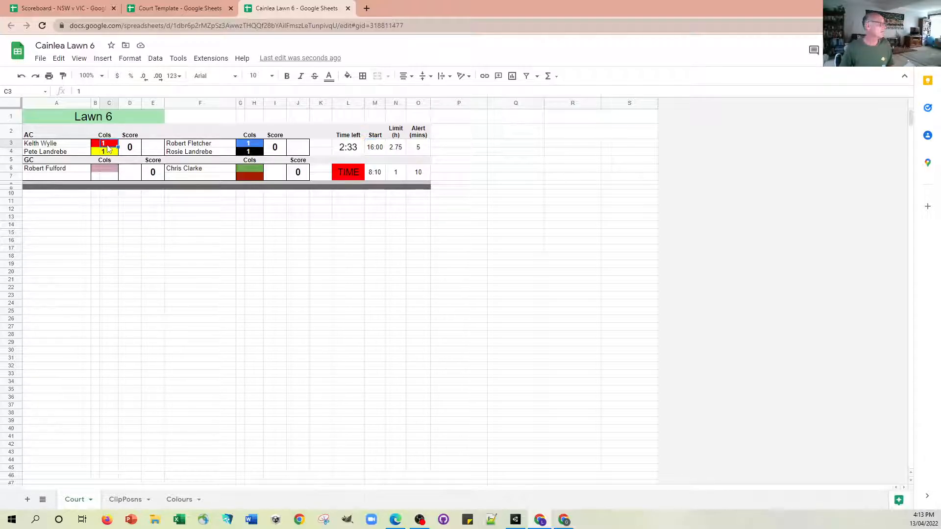
text(4)
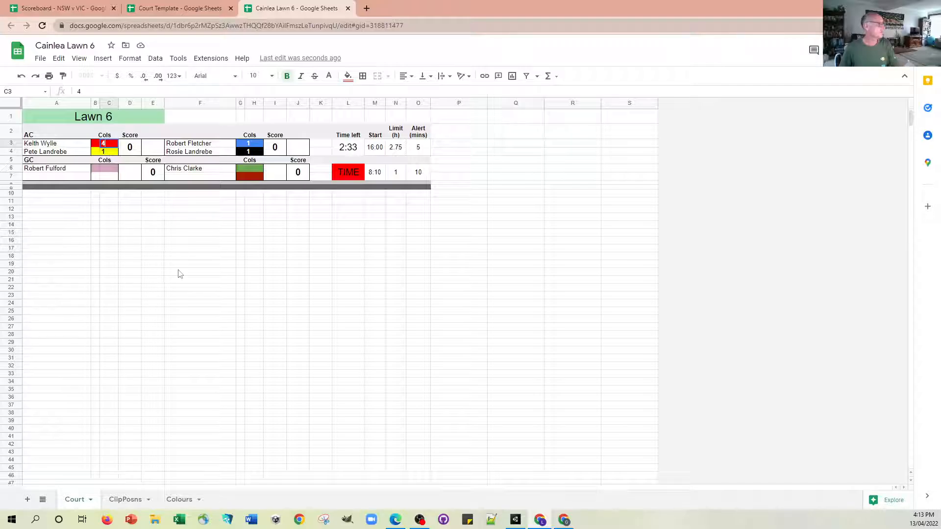
click(177, 271)
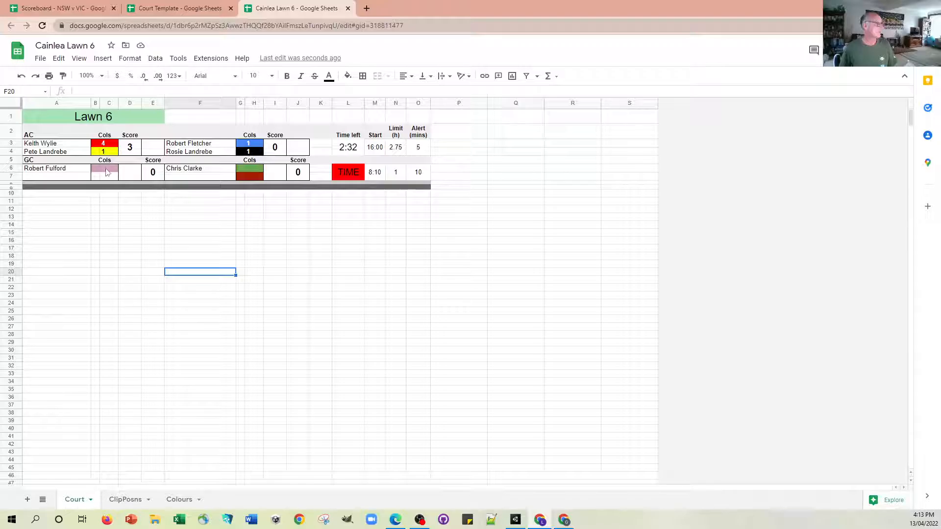
Set the GC game's scores to 4 for the first side and 3 for the second side.
click(154, 176)
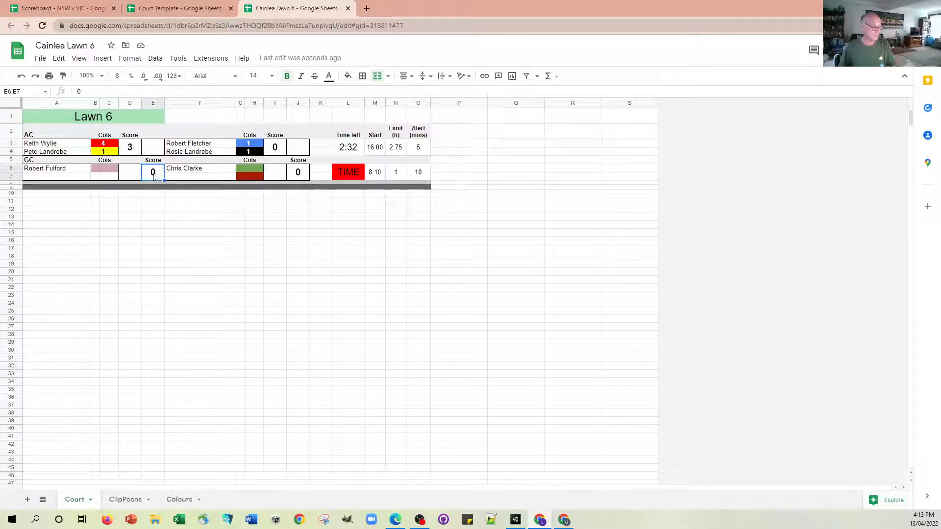
text(4)
click(298, 177)
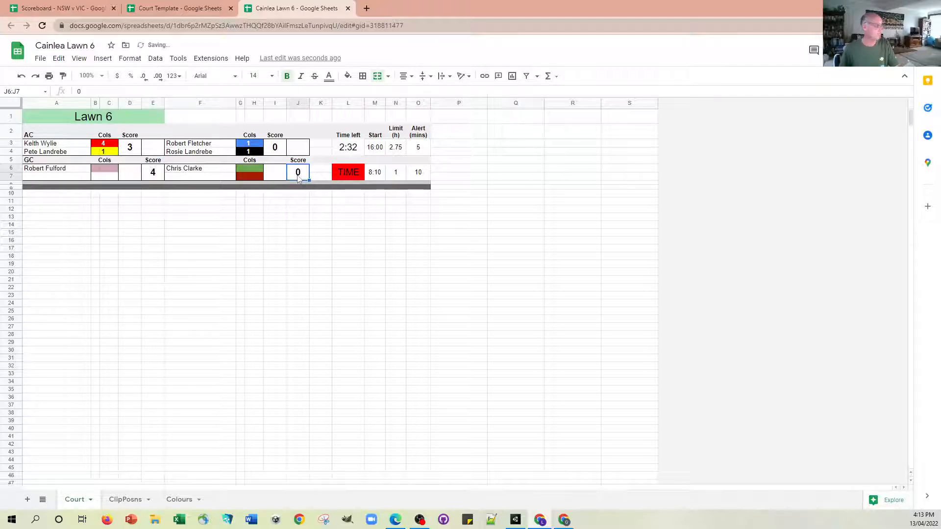
text(3)
click(319, 240)
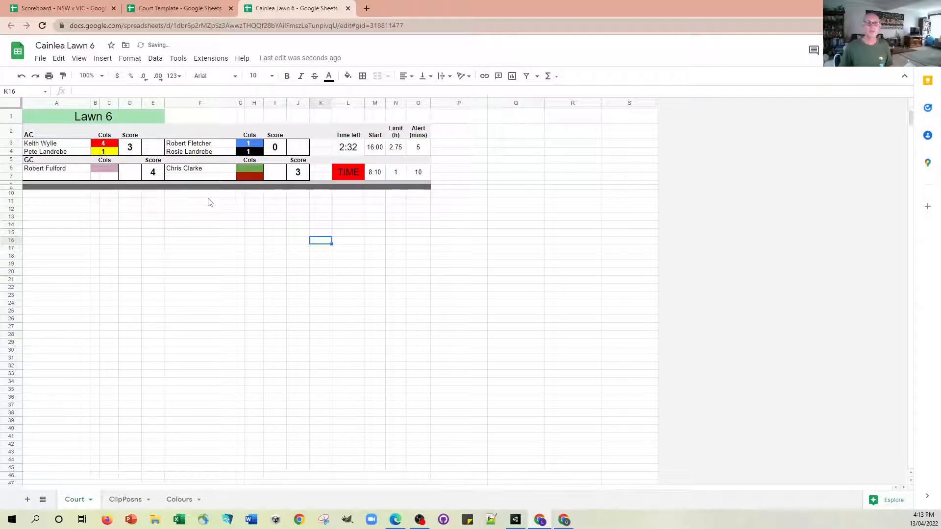
Change the second game's type in A5 from GC to AC.
click(42, 161)
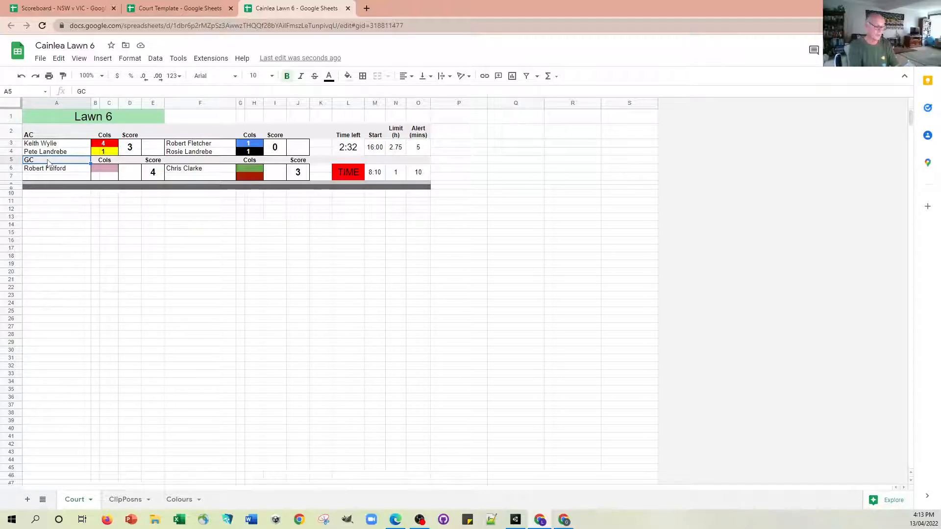
text(AC)
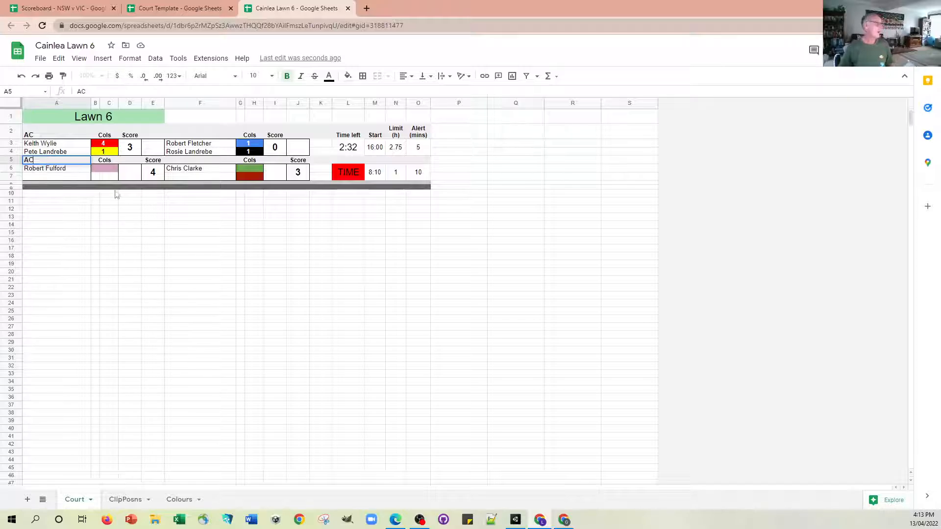
click(131, 225)
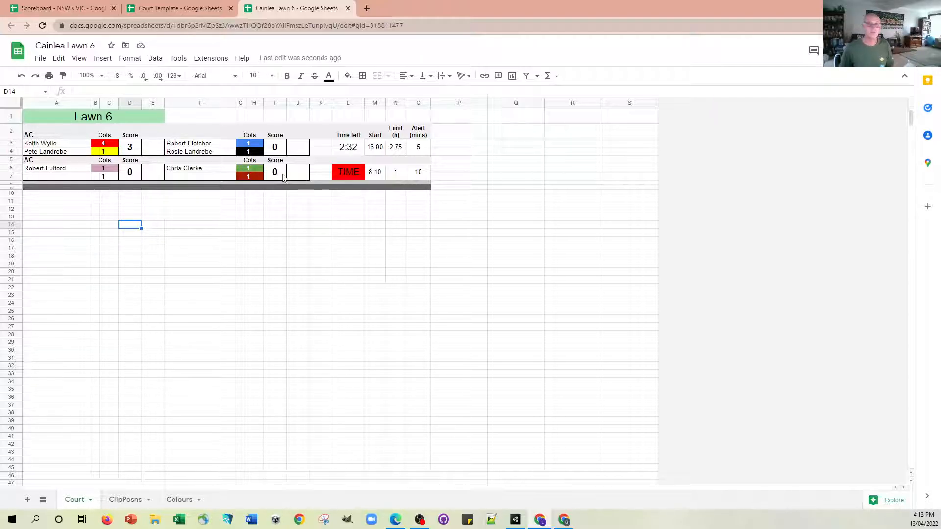
Enter the partner's full name in F7 for the second side of the lower game.
click(181, 178)
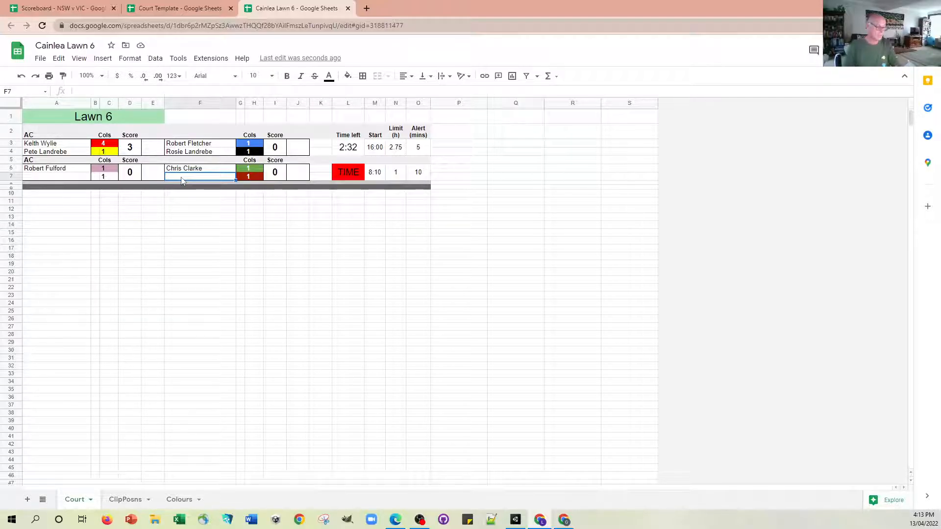
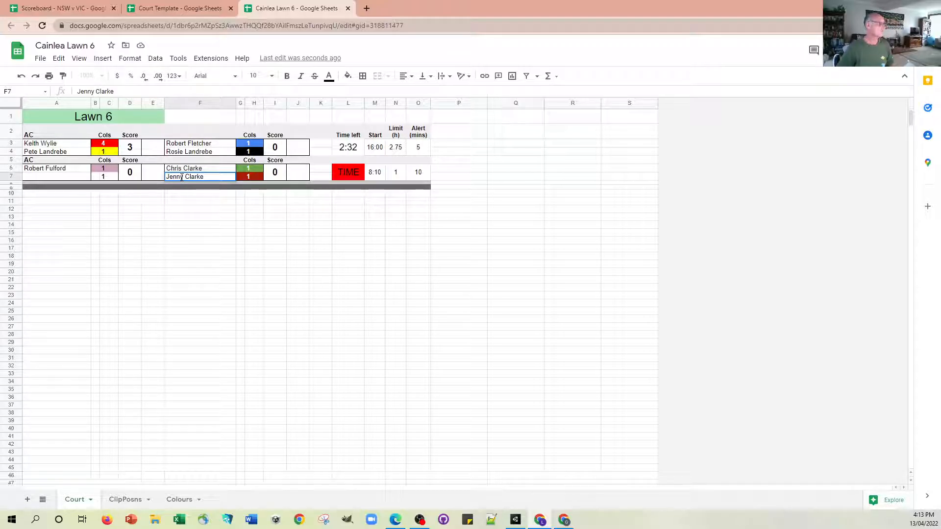
click(234, 226)
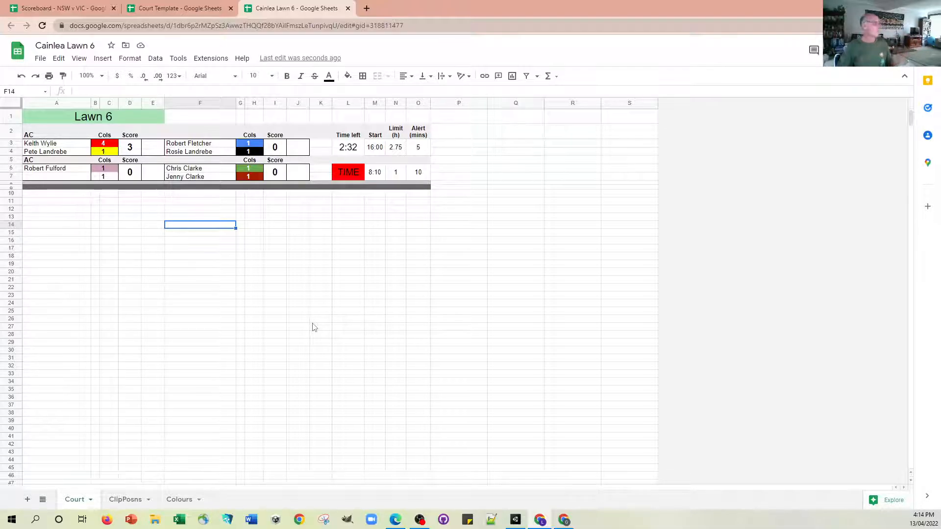
Set the blue ball's hoop position in the upper AC game to 5.
click(250, 148)
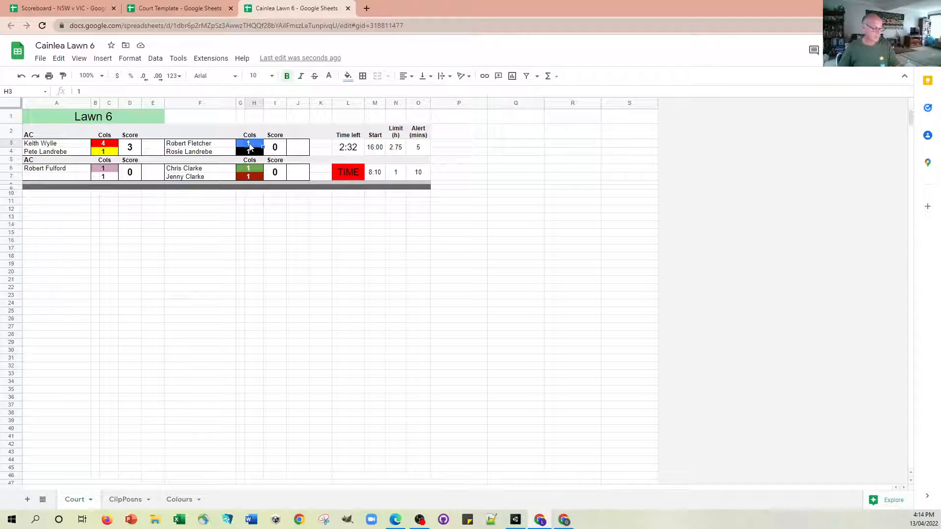
text(5)
click(274, 248)
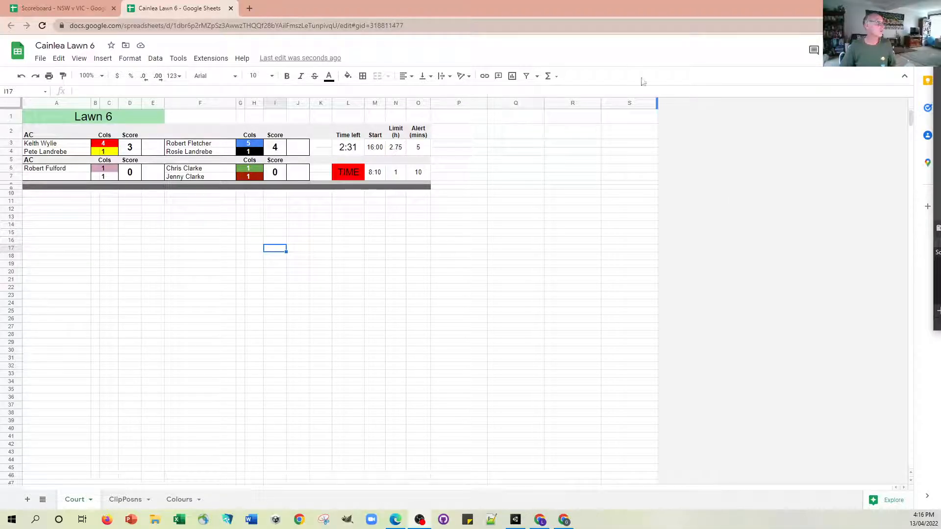
Open the copied sharing link of the Scoreboard Template spreadsheet in a new browser tab.
click(250, 7)
click(246, 22)
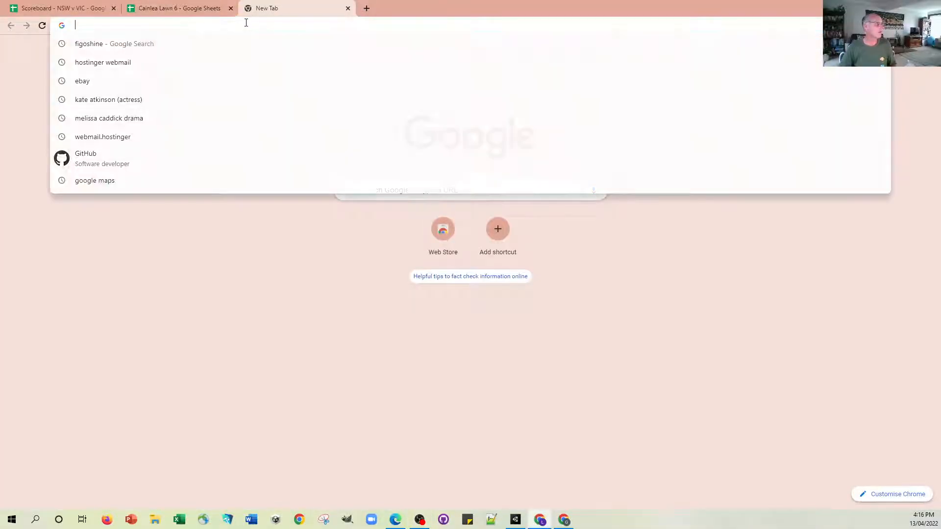
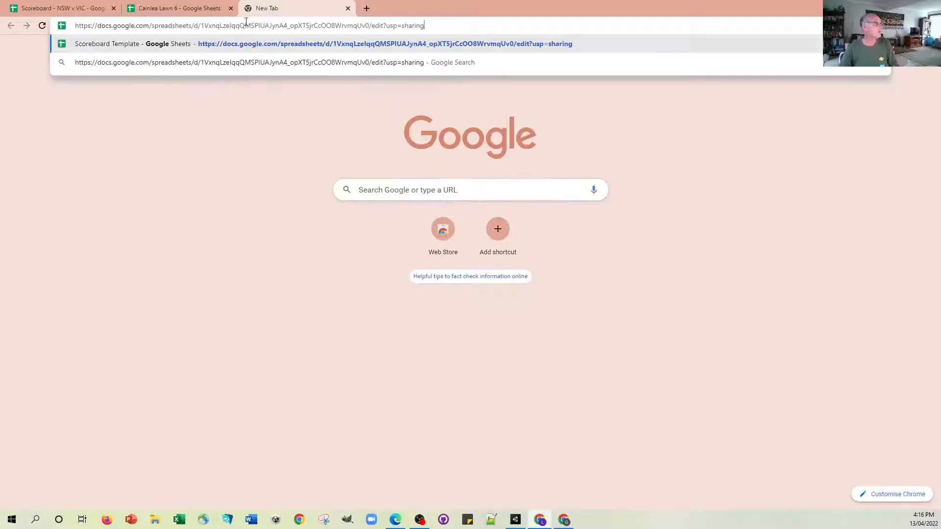
key(Return)
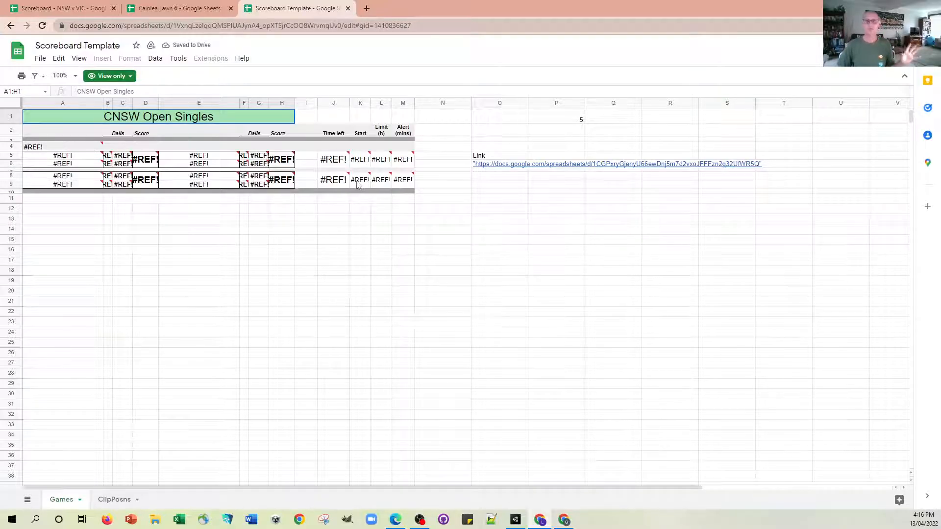
Make a copy of the Scoreboard Template named Big Tourney in My Drive and close the original template.
mouse_move(359, 181)
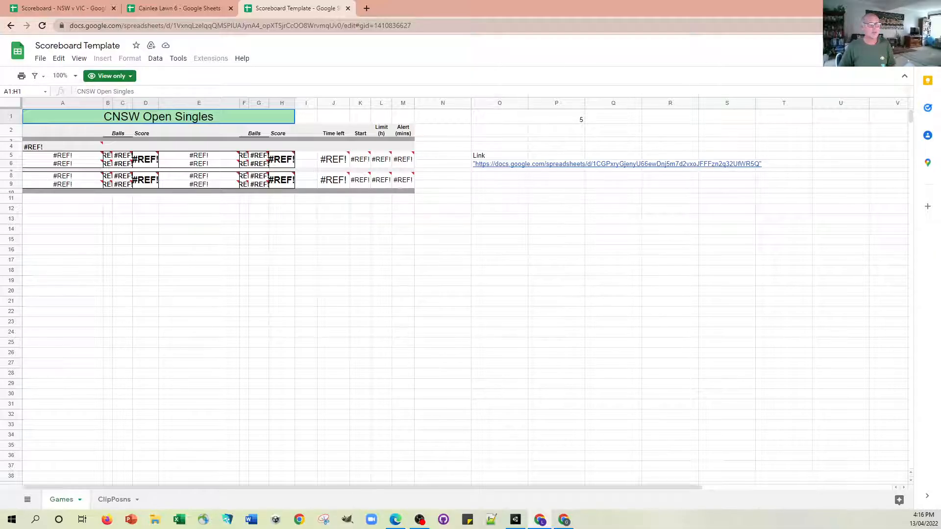
click(40, 58)
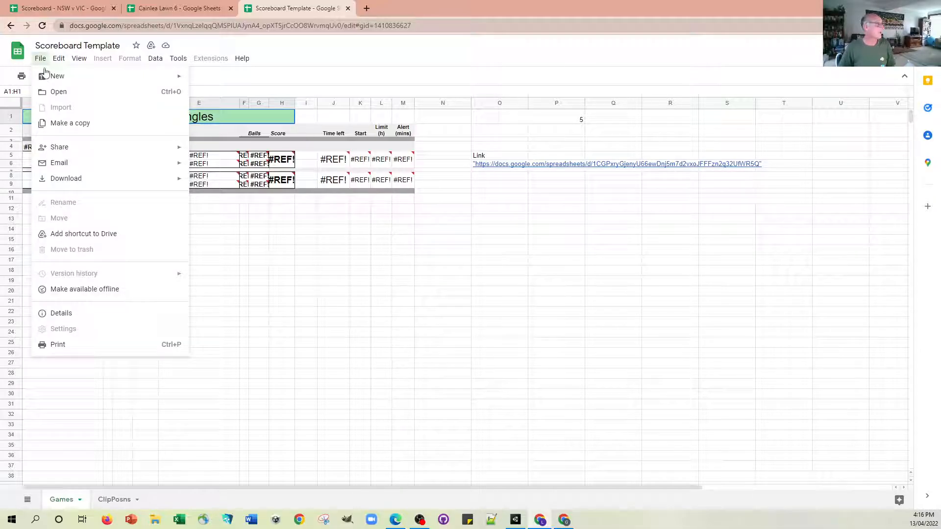
click(63, 125)
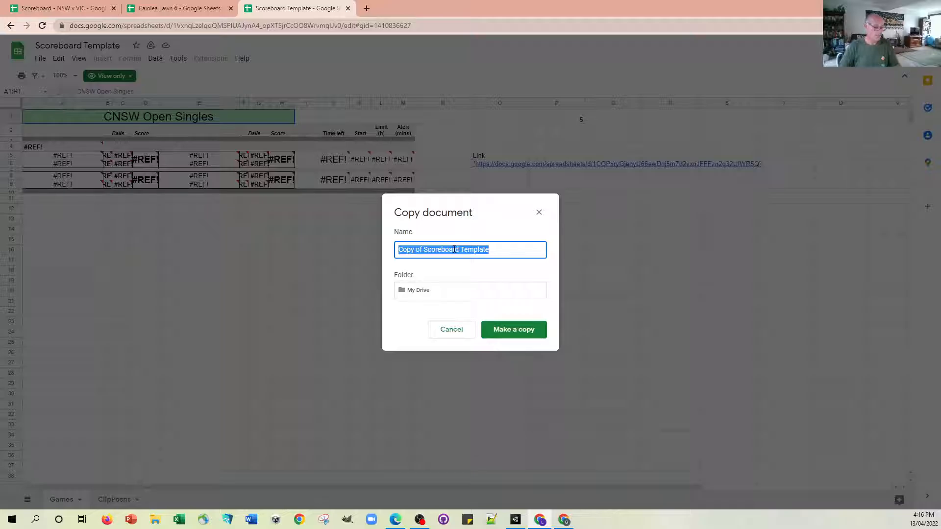
text(C)
key(BackSpace)
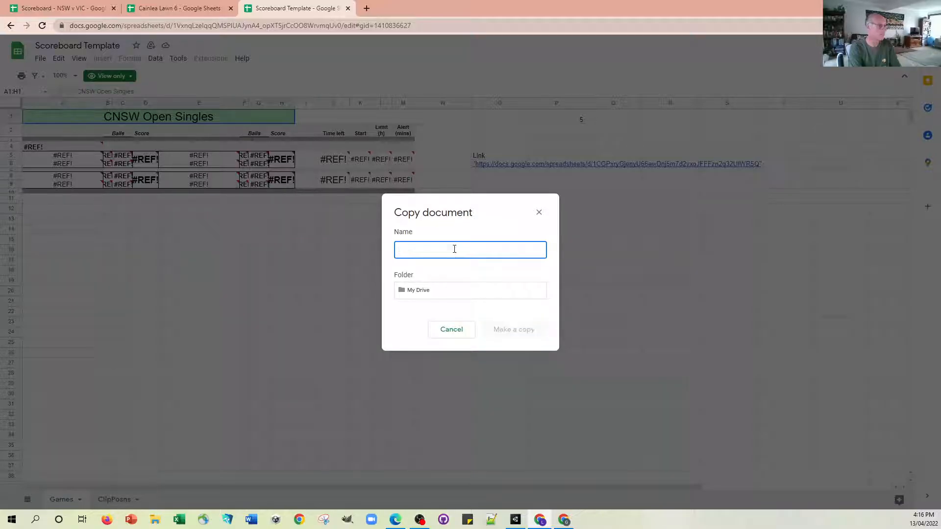
text(Big Tourney)
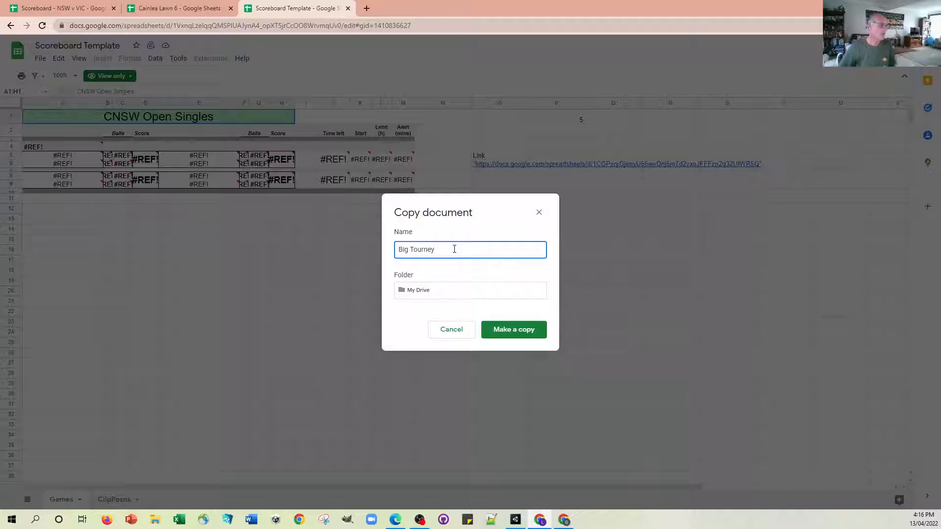
click(510, 332)
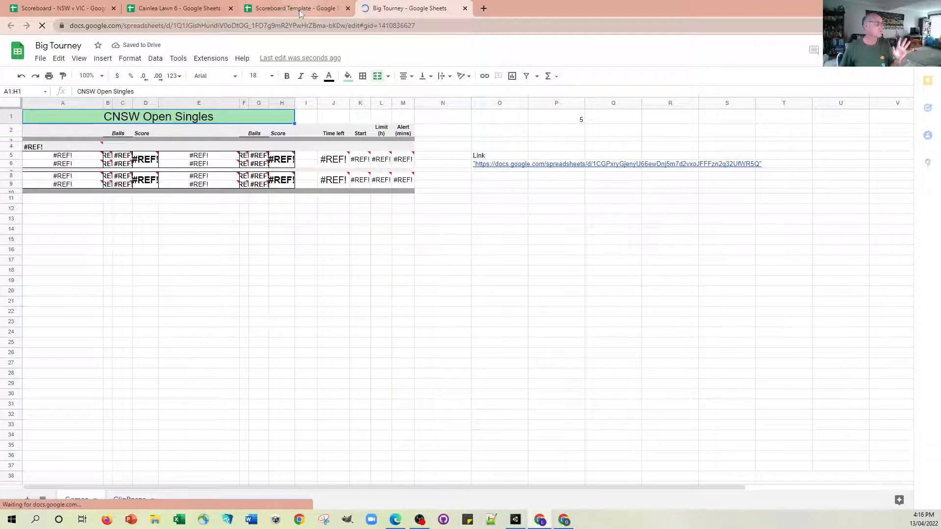
click(348, 9)
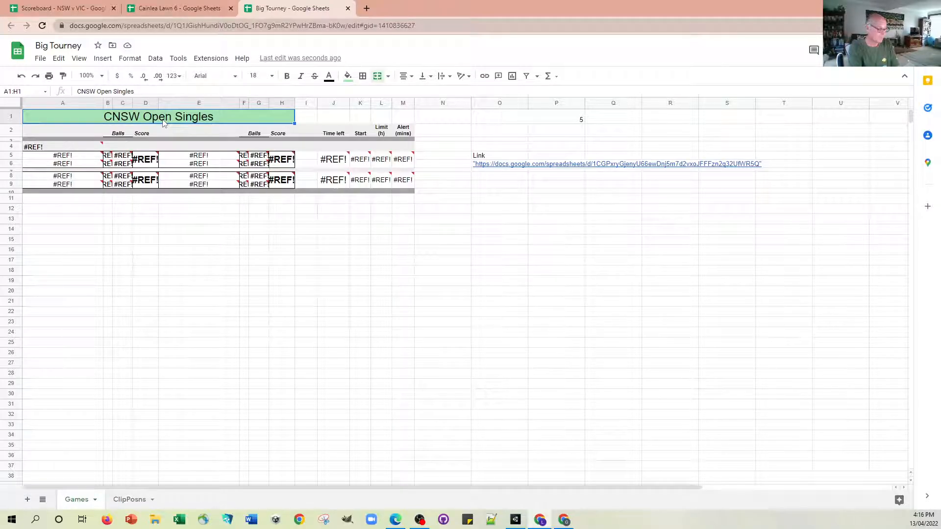
Replace the scoreboard's heading in A1:H1 with "Big World Championships".
text(Big Wrl)
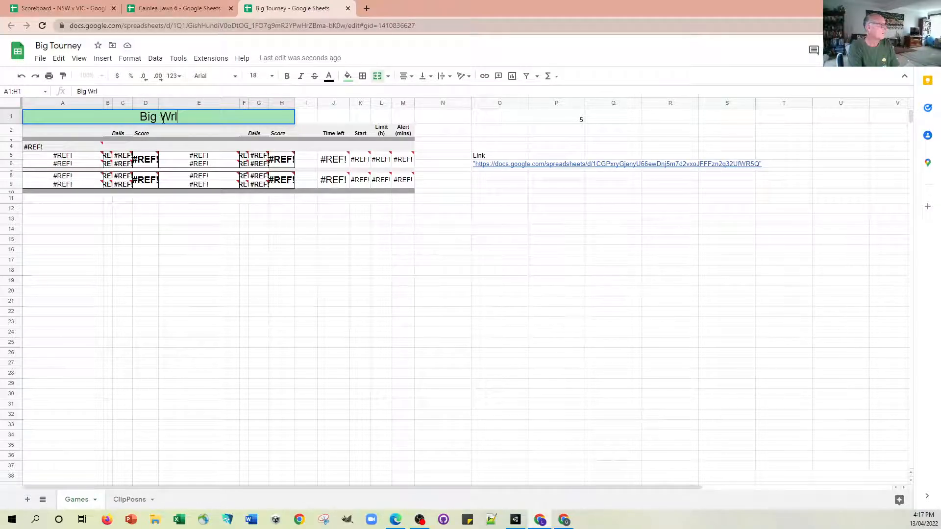
key(BackSpace)
key(BackSpace)
text(orld Champ)
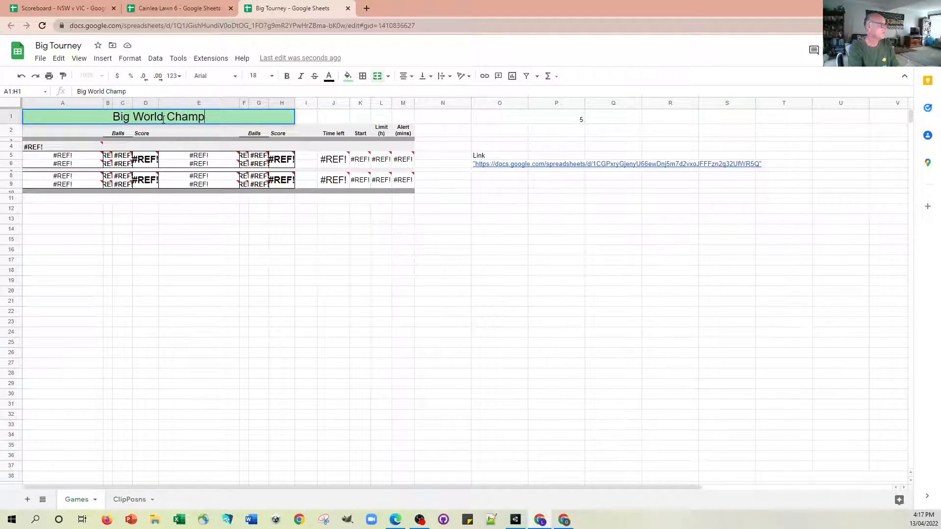
text(ionsh)
key(BackSpace)
text(ips)
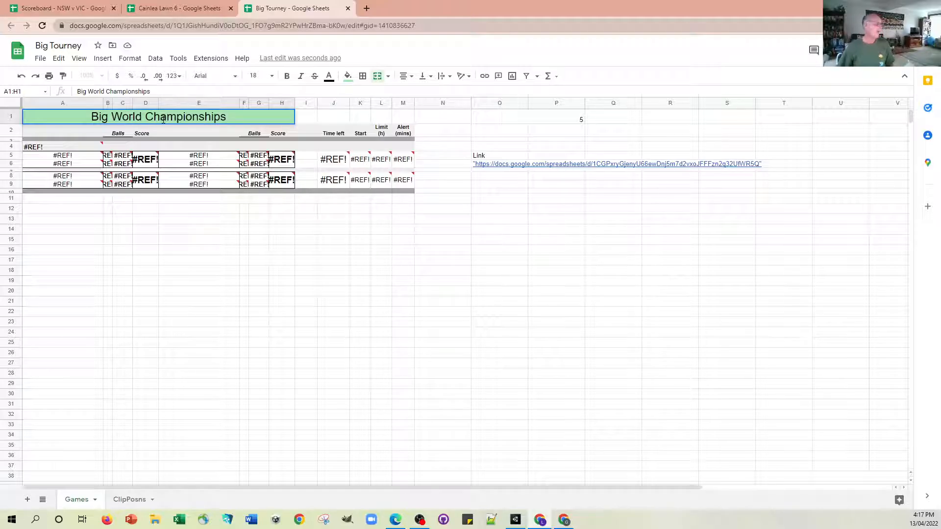
click(381, 272)
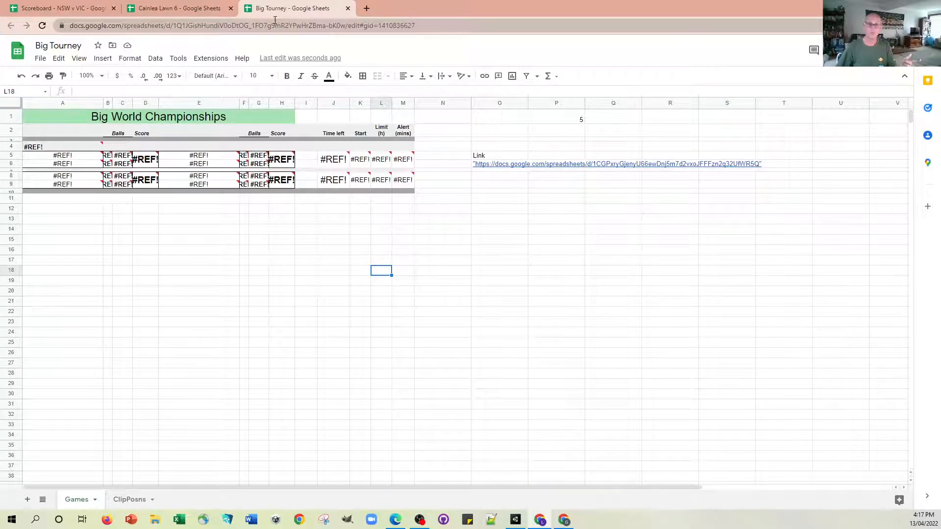
Copy the Cainlea Lawn 6 spreadsheet's URL up to but excluding /edit and paste it over the link in O6 of Big Tourney.
click(165, 14)
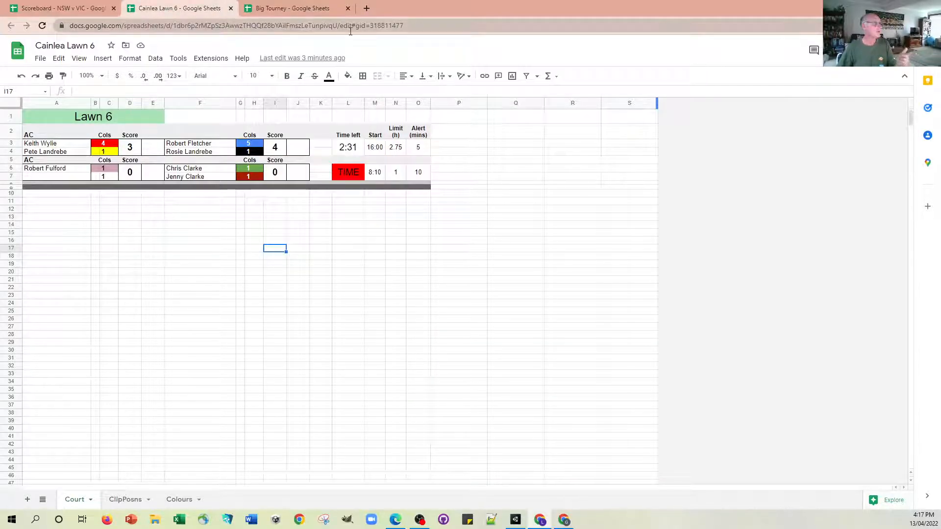
drag(72, 24, 134, 26)
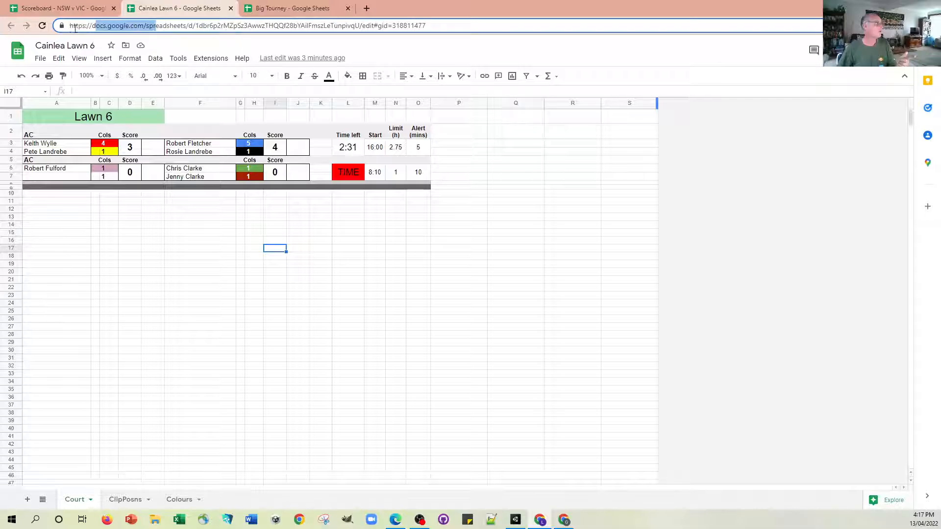
drag(69, 26, 361, 28)
key(ctrl+c)
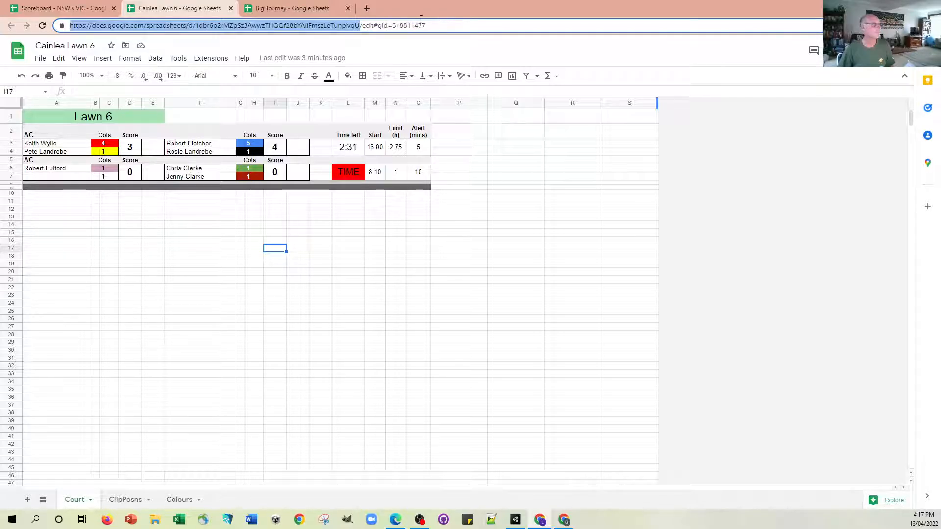
click(304, 8)
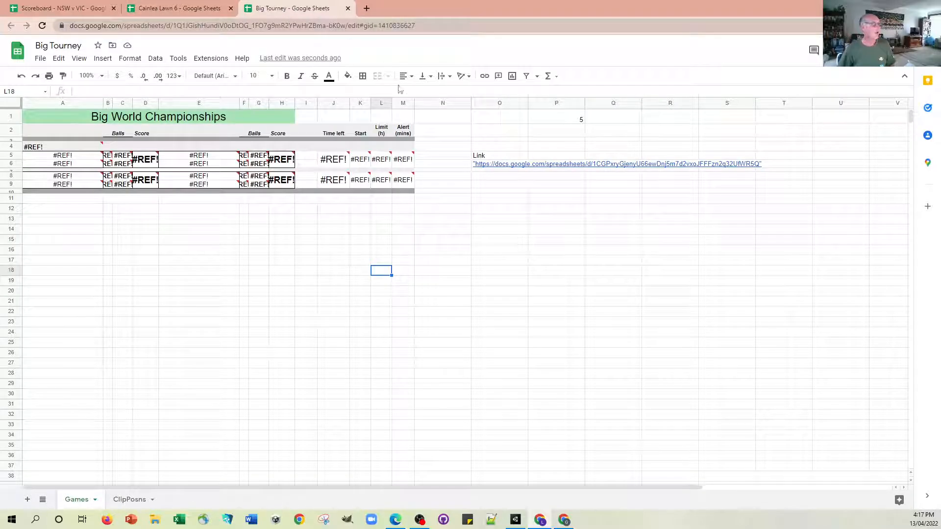
click(486, 168)
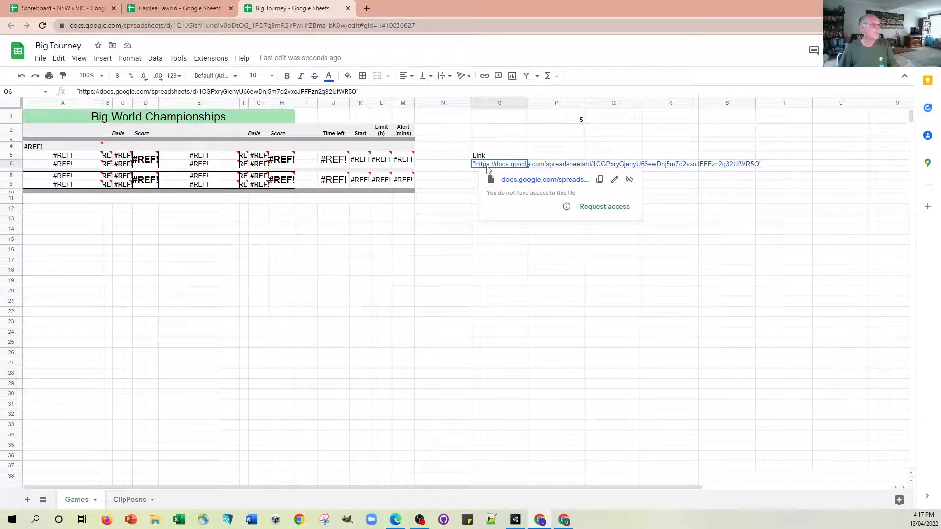
key(ctrl+v)
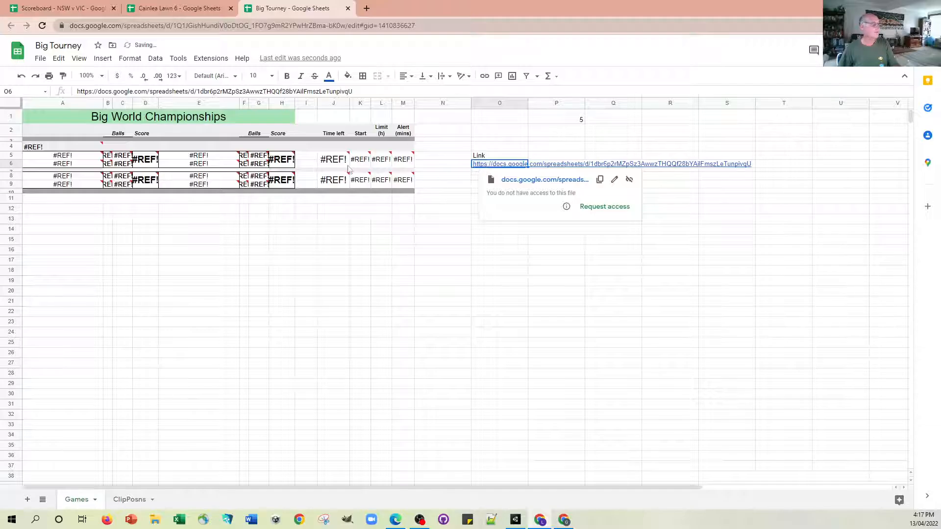
Allow the import formula in A4 to access the linked lawn spreadsheet, and return to Cainlea Lawn 6.
click(50, 151)
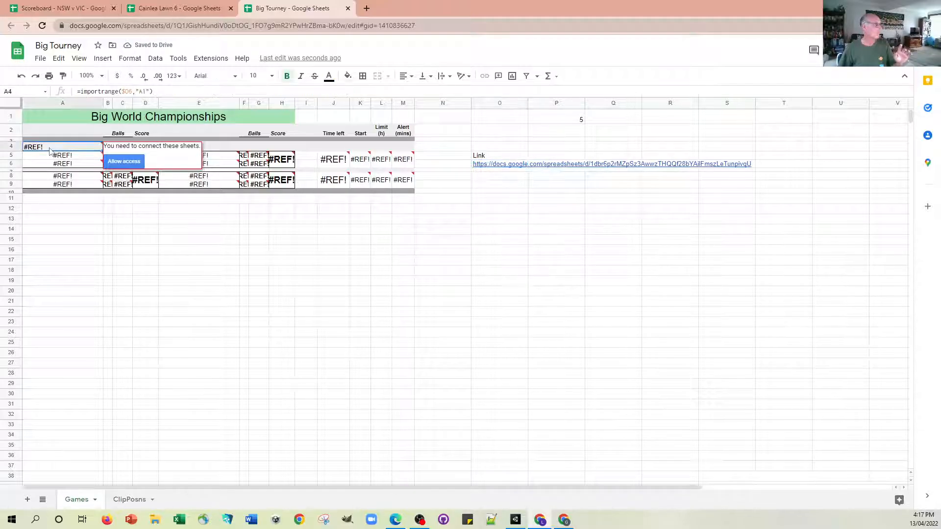
click(137, 164)
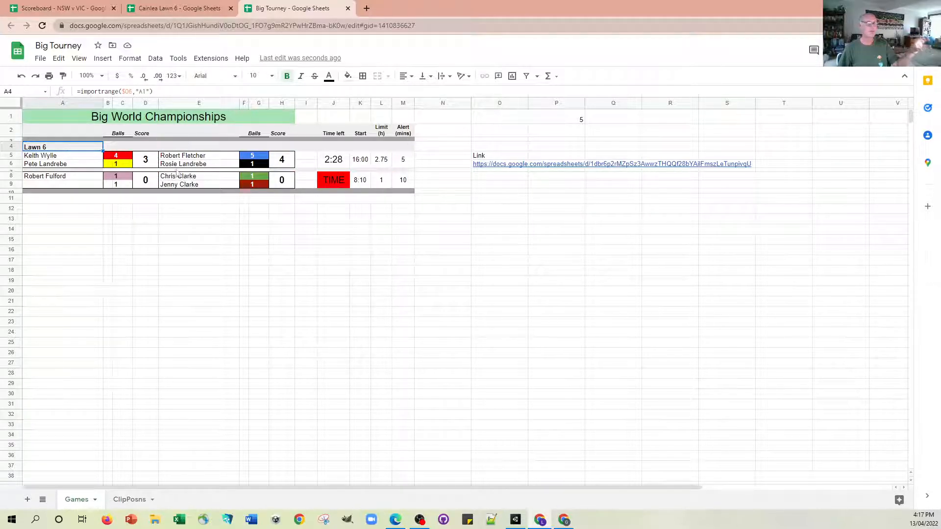
click(174, 13)
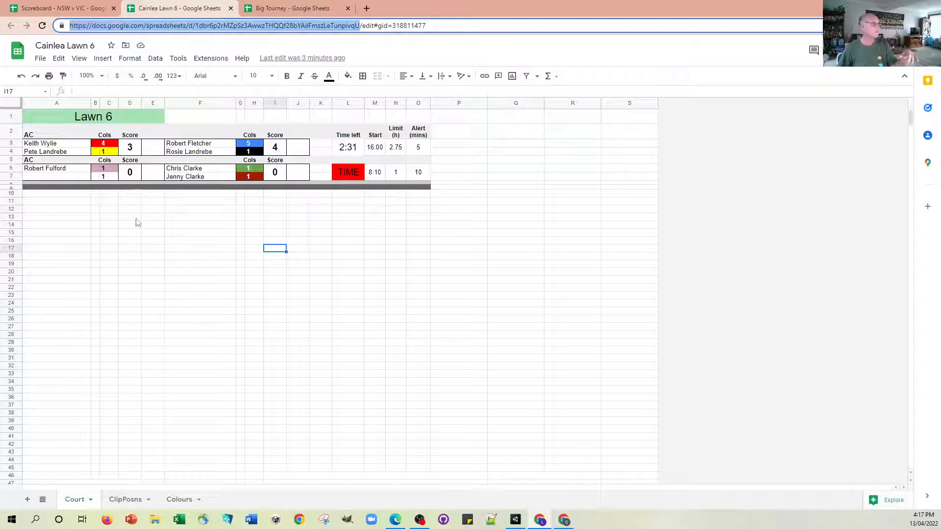
Set the yellow ball's position in C4 of Cainlea Lawn 6 to 4b and check the updated score in Big Tourney.
click(110, 153)
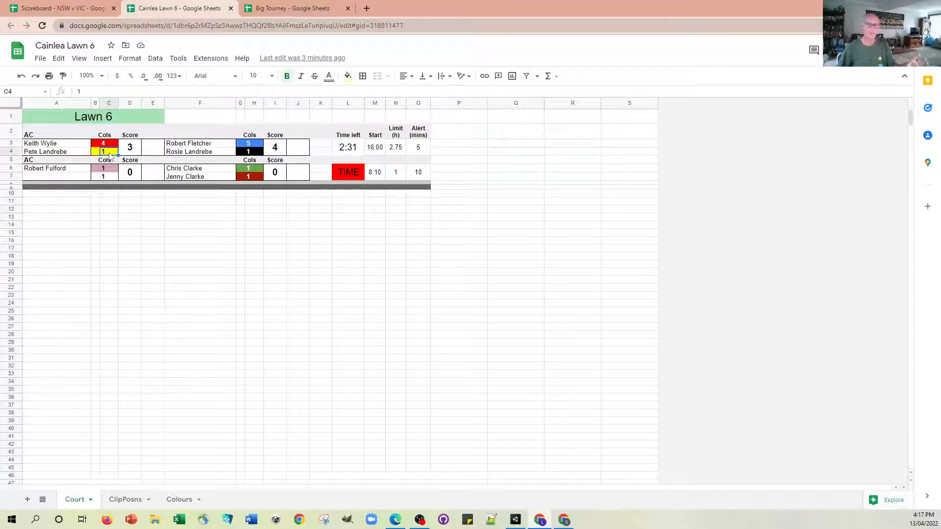
text(4)
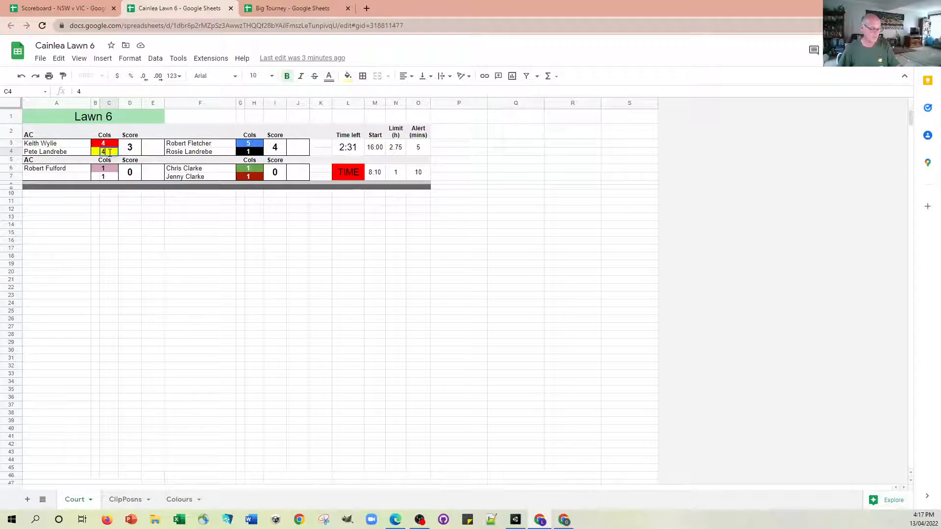
text(b)
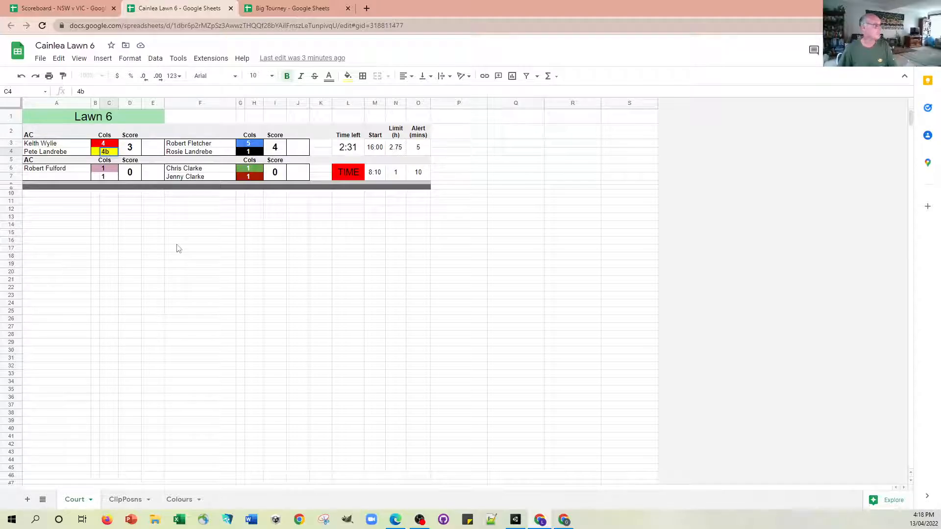
click(178, 245)
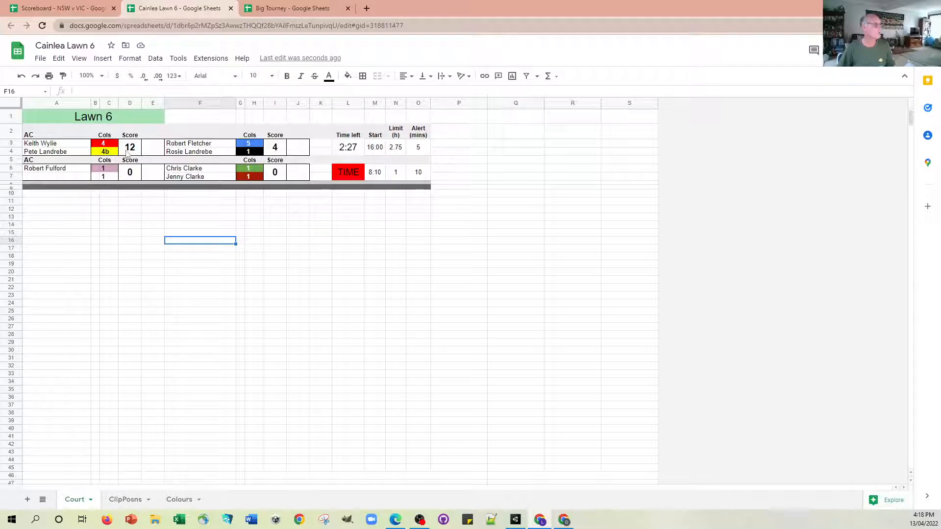
click(290, 9)
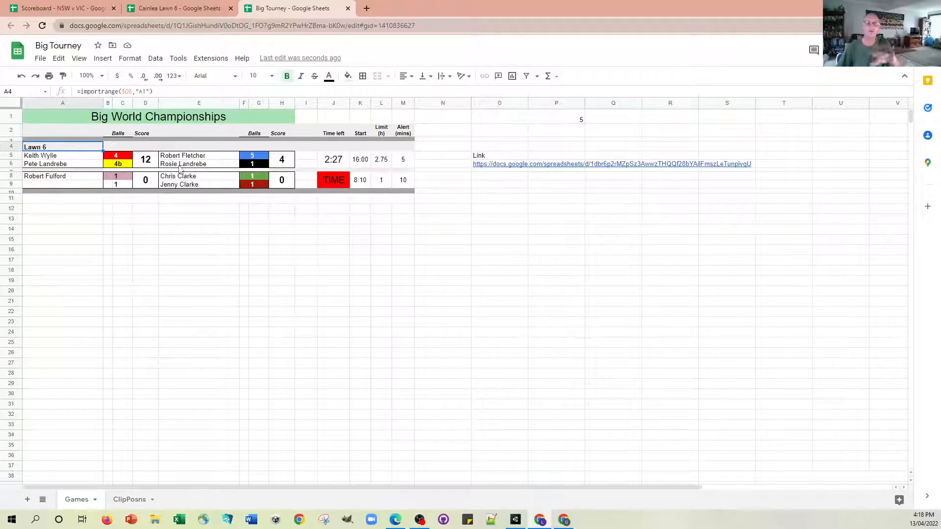
click(181, 10)
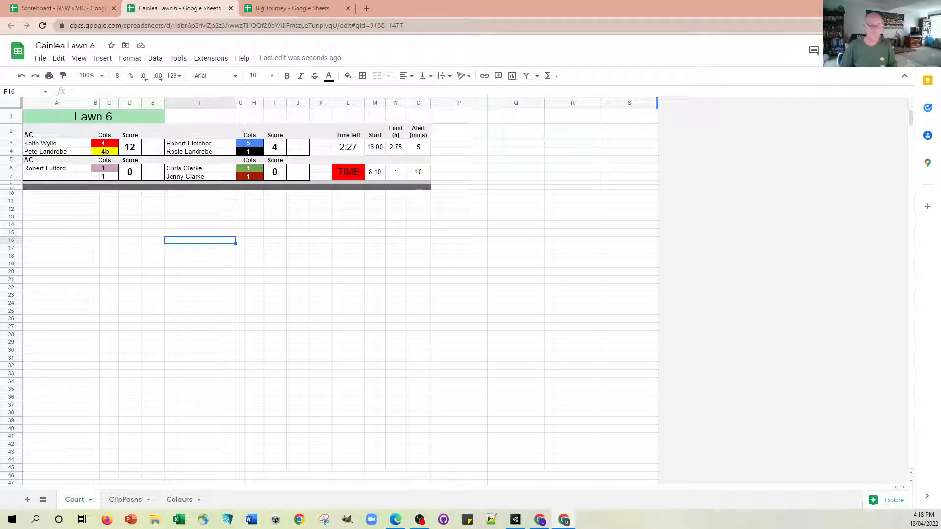
Open the Court Template from the copied link in a new browser tab and make a copy named Cairnlea Lawn 7 in My Drive.
click(367, 8)
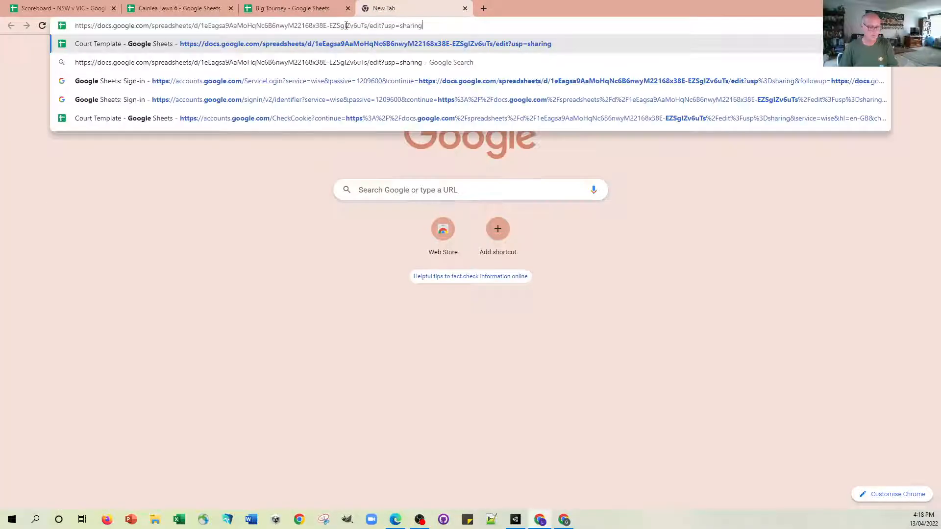
key(Return)
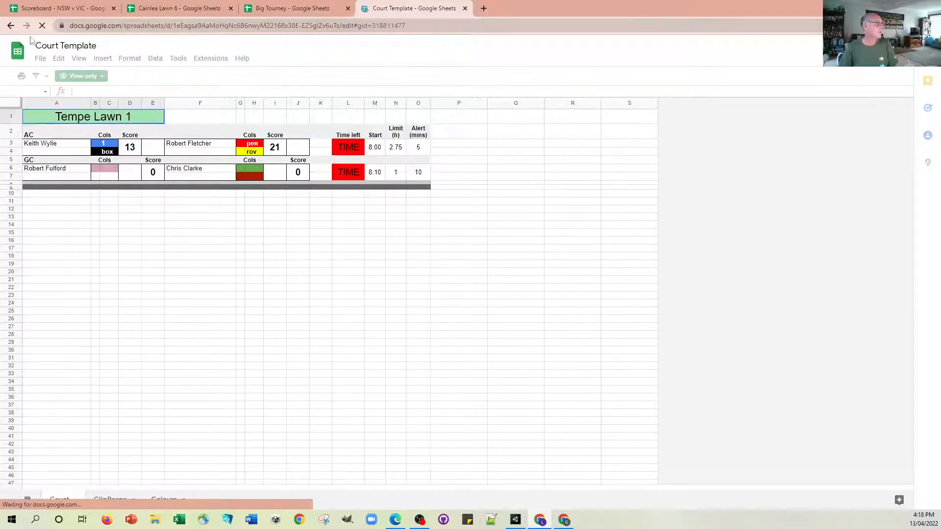
click(40, 58)
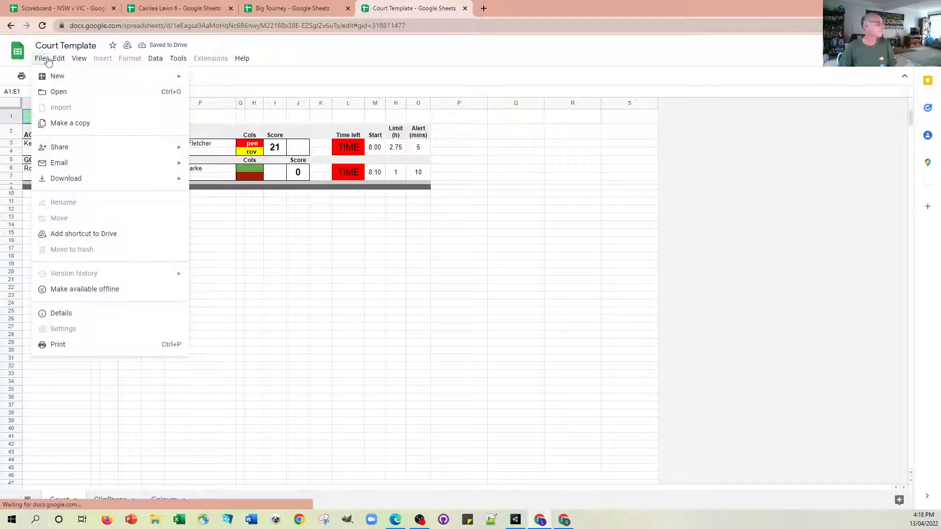
click(72, 124)
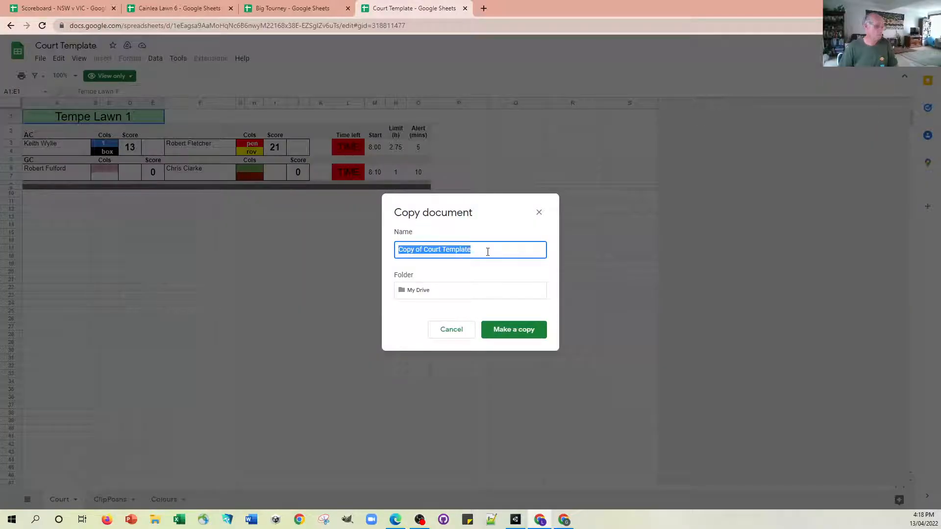
text(Cairnlea Law)
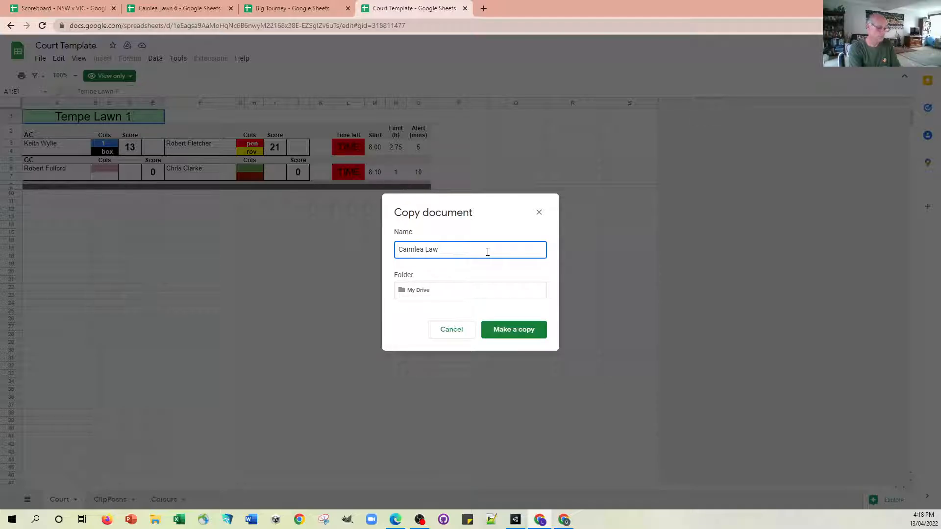
text(n 7)
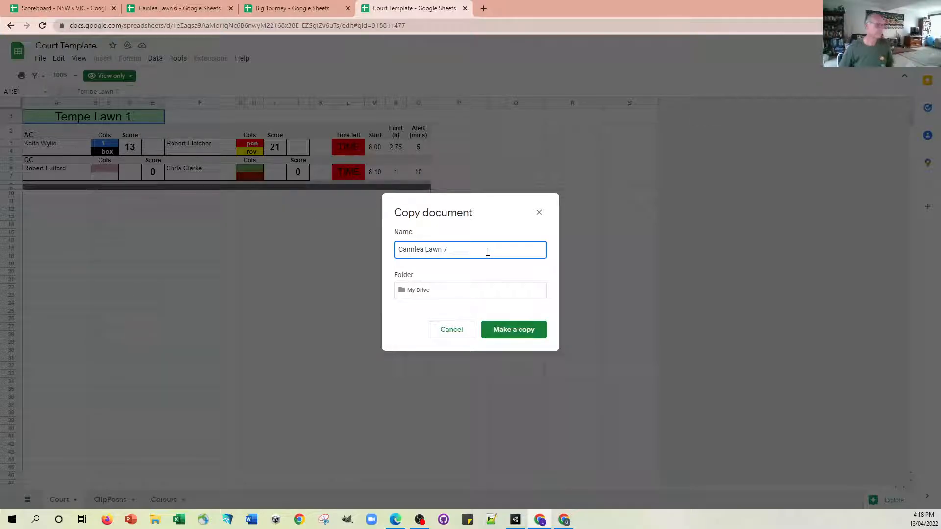
click(508, 333)
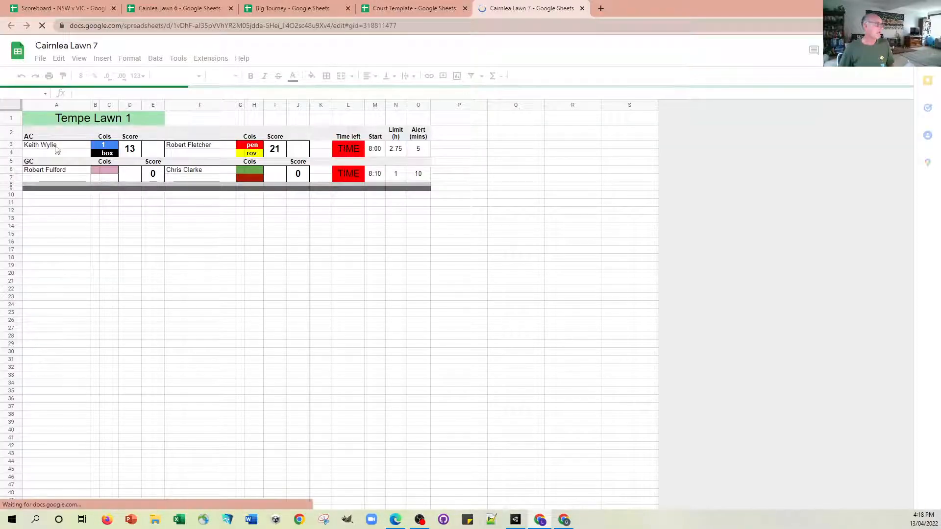
Replace the first game's player names in A3 and F3 with two new players' full names.
click(49, 144)
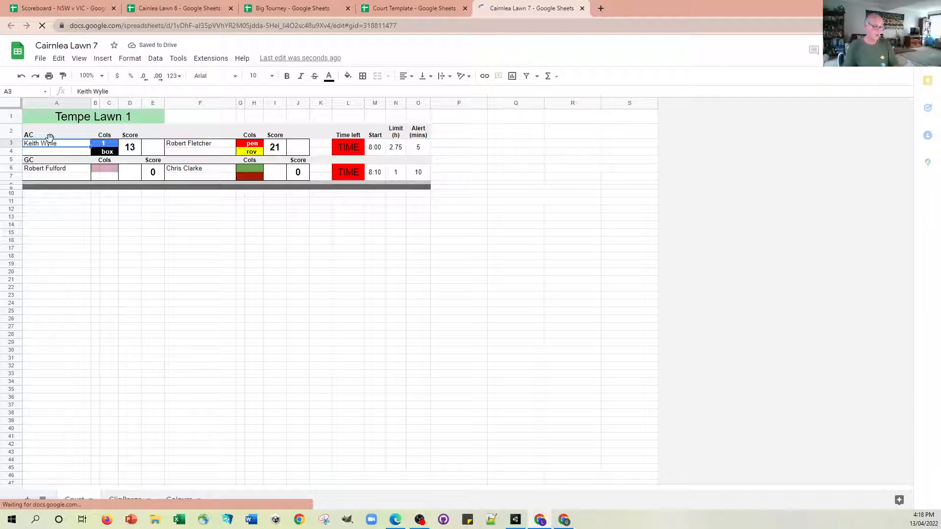
text(Jane B)
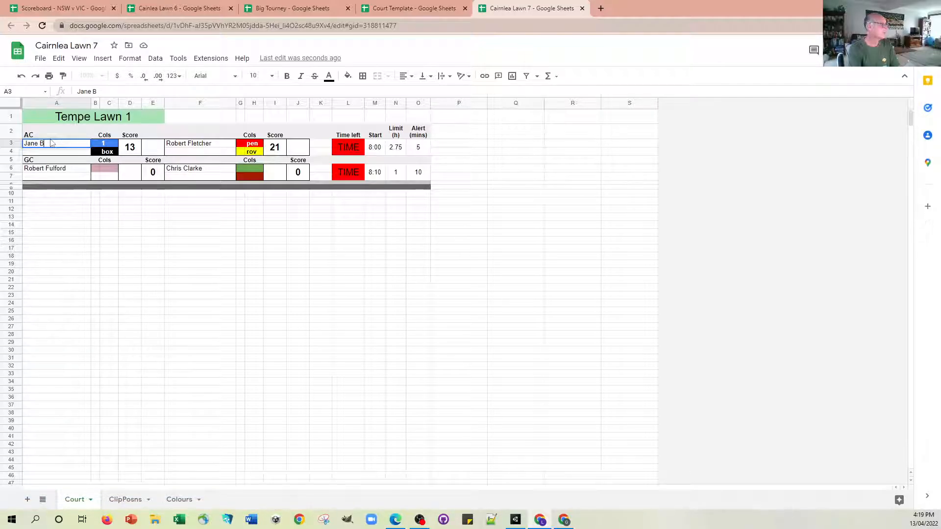
text(loggs)
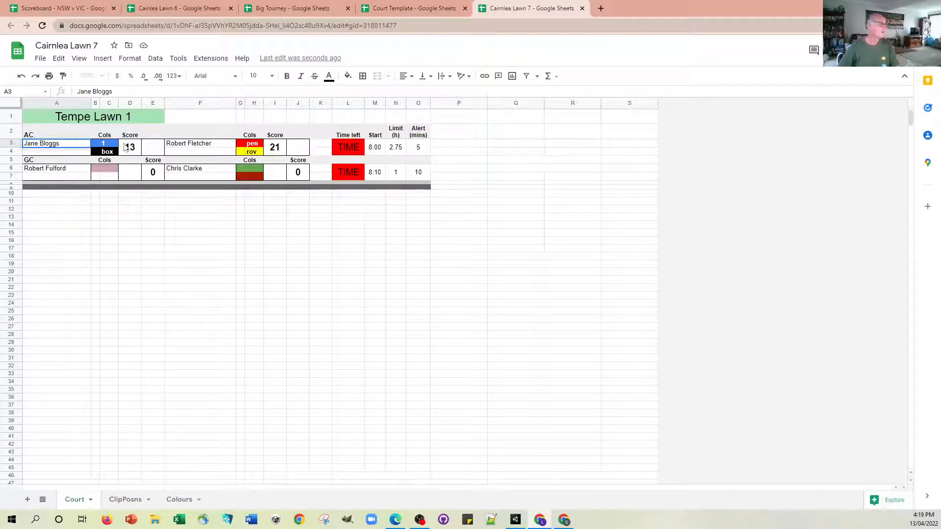
click(179, 147)
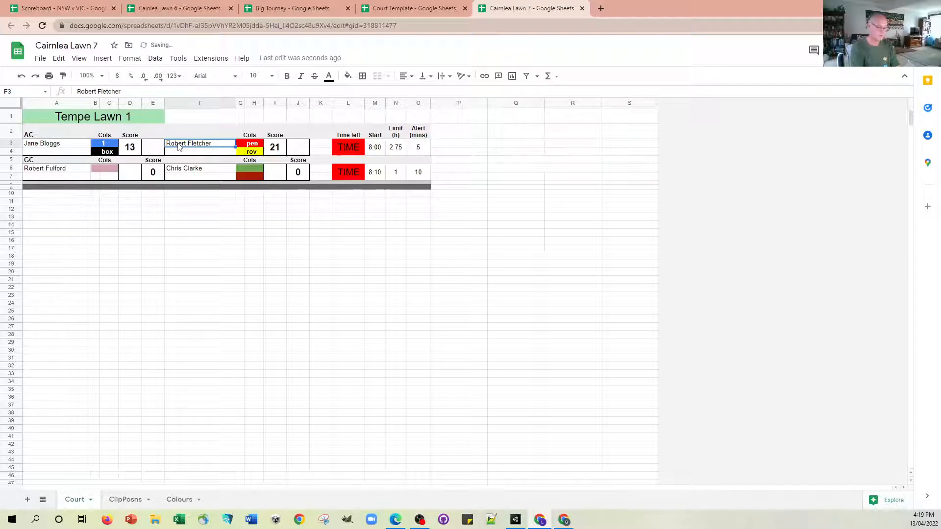
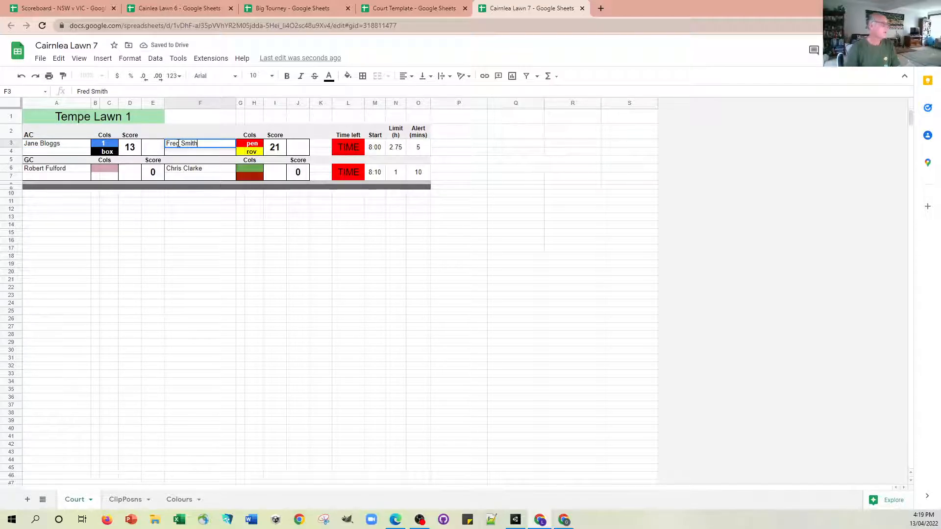
Change the second game's type in A5 to AC.
click(31, 173)
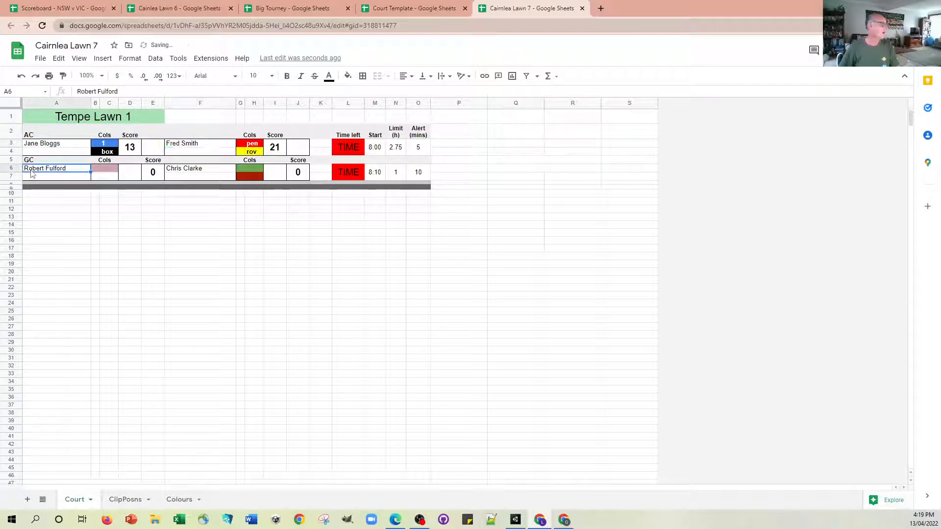
click(39, 162)
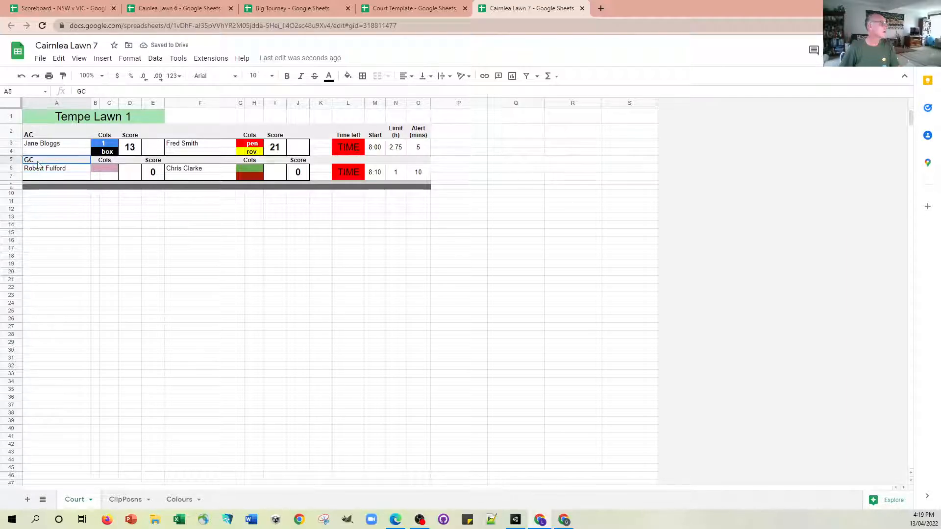
text(A)
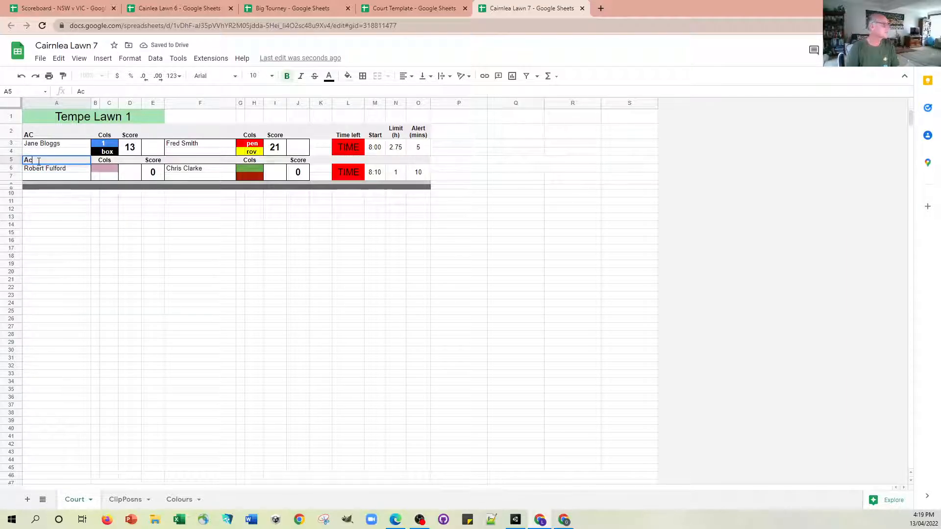
text(c)
key(BackSpace)
text(C)
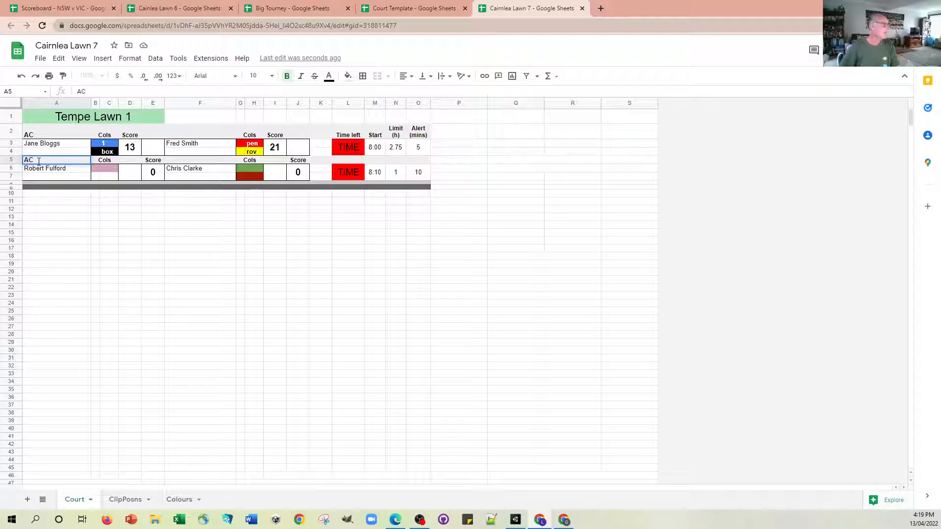
Replace the second game's player names in A6 and F6 with two new players' full names.
click(45, 172)
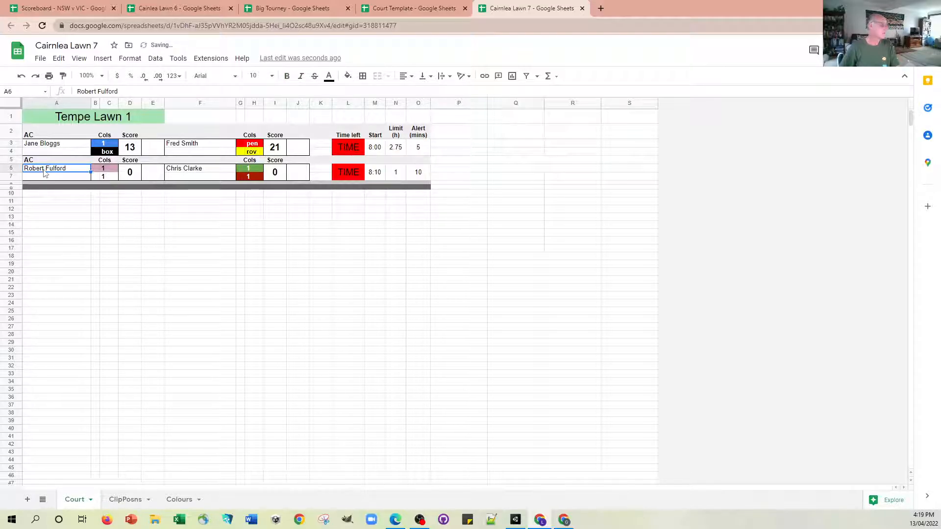
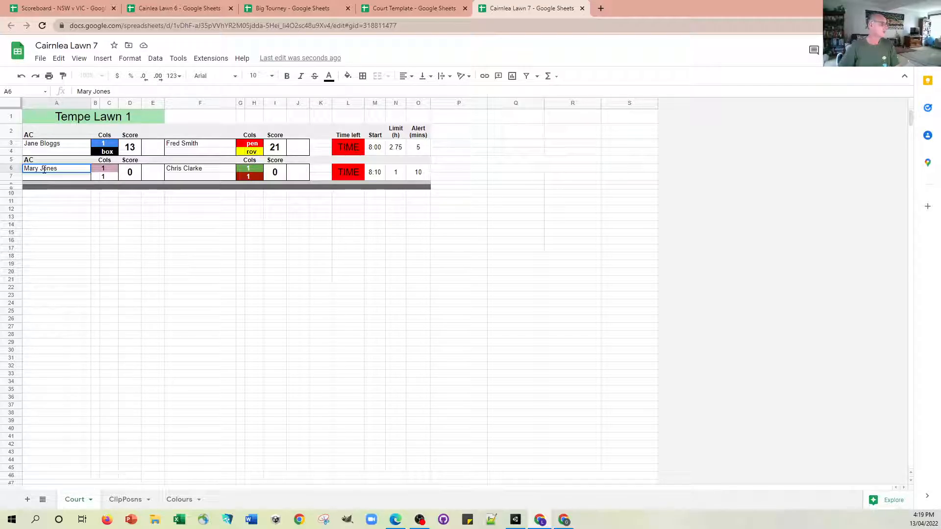
click(194, 174)
text(Jan)
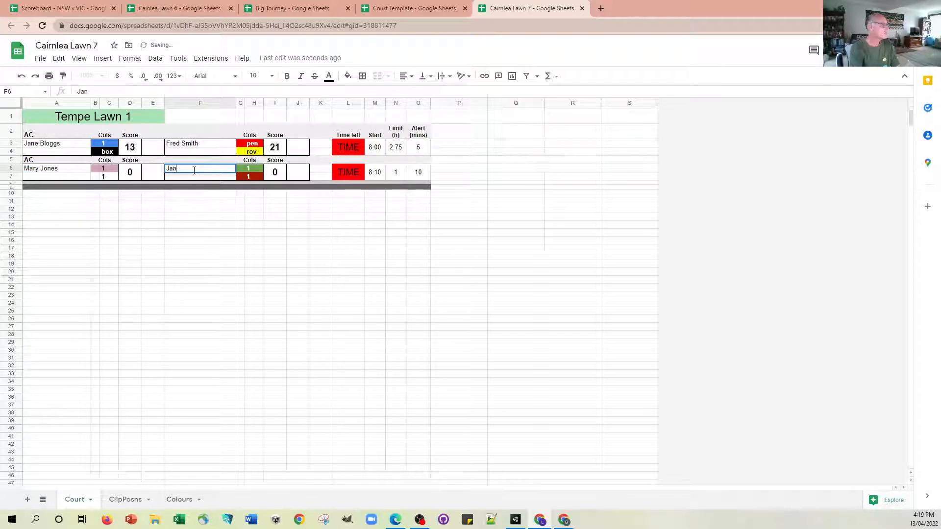
text(e Smith)
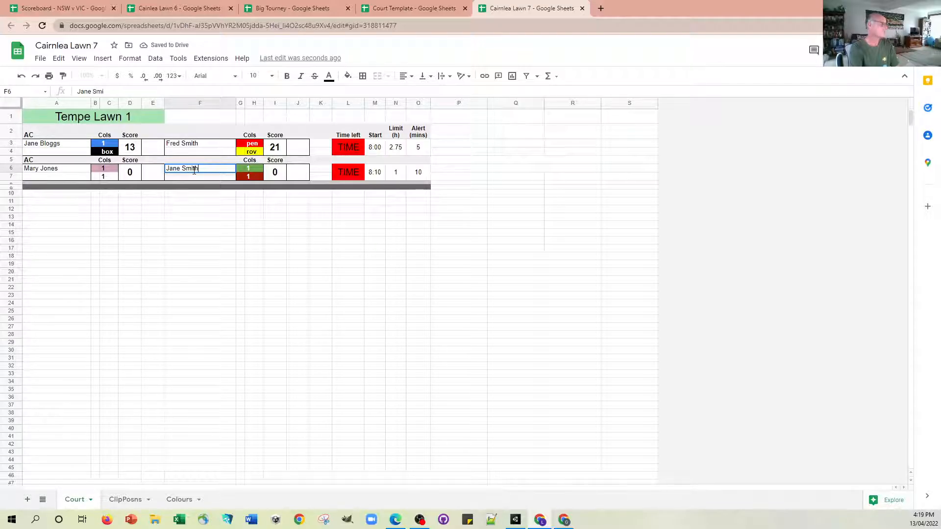
click(260, 233)
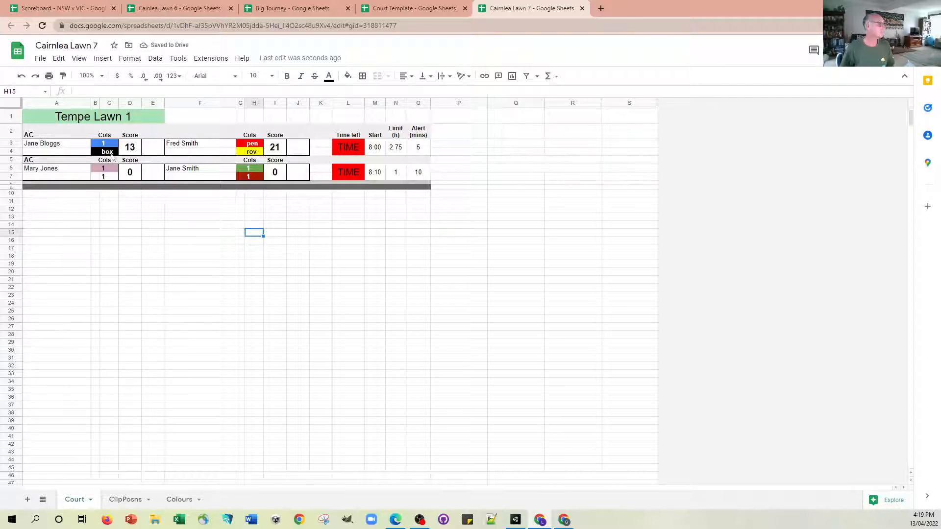
Set the black ball's position in C4 of the first game to pen.
click(110, 152)
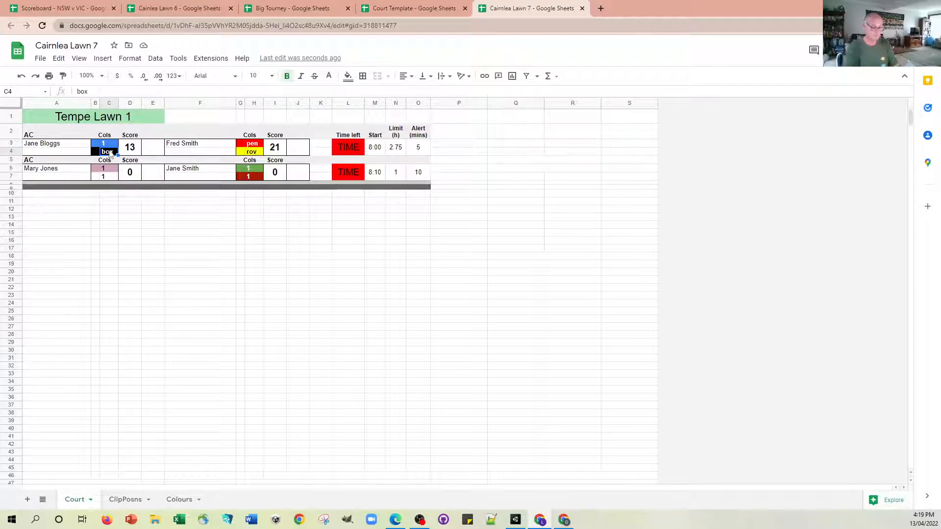
text(pen)
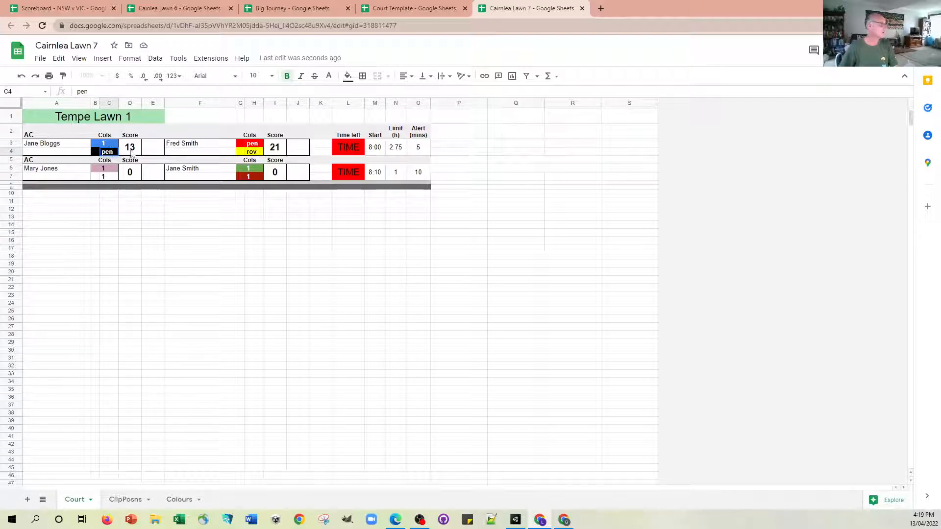
click(274, 233)
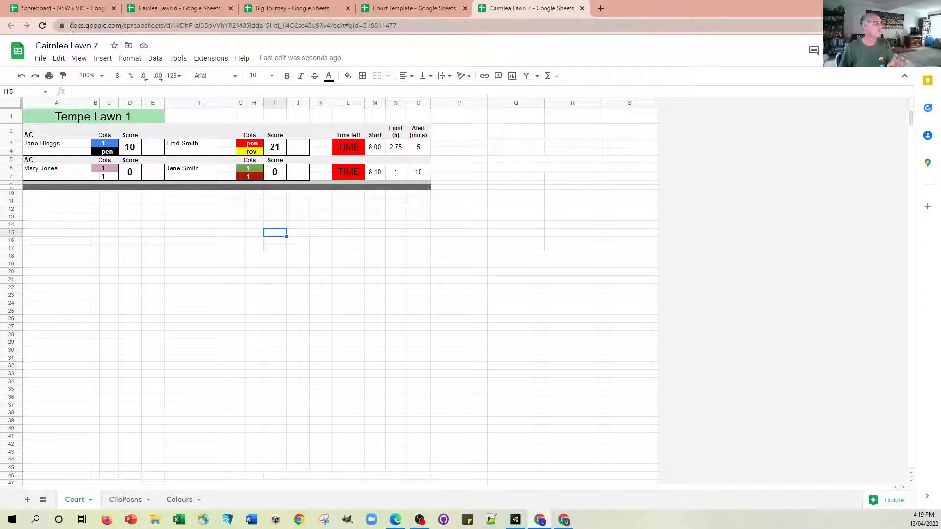
Select the Cairnlea Lawn 7 spreadsheet's URL up to but excluding "edit".
drag(71, 25, 336, 30)
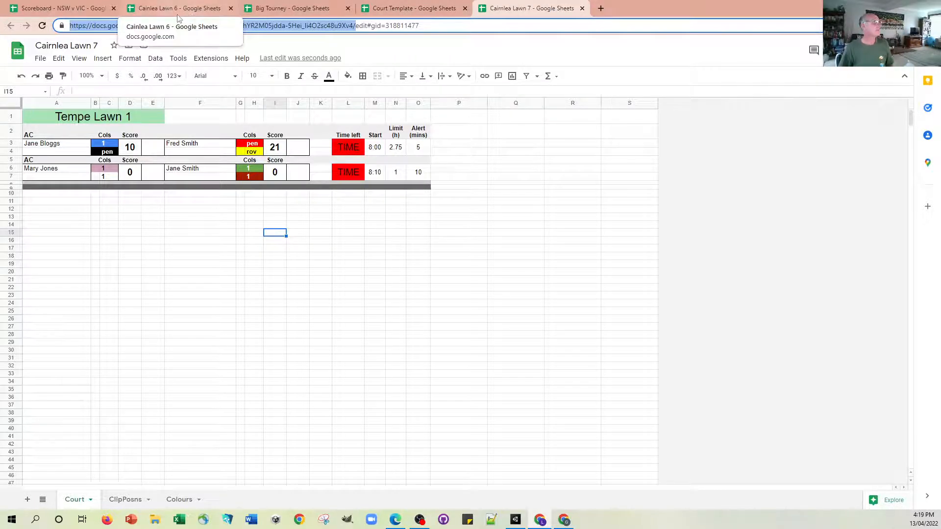
Copy the Lawn 6 block A4:O10 in the Big Tourney spreadsheet and paste it at A12.
click(295, 9)
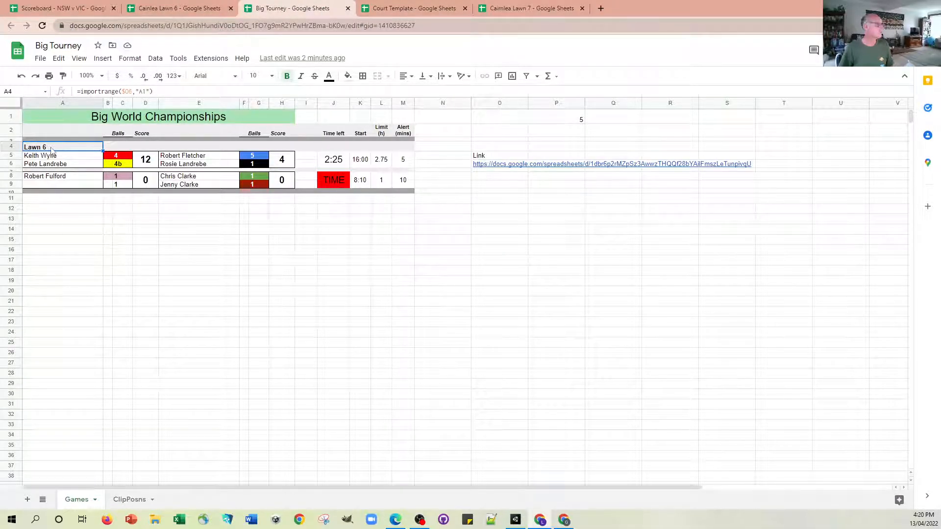
drag(61, 151, 498, 194)
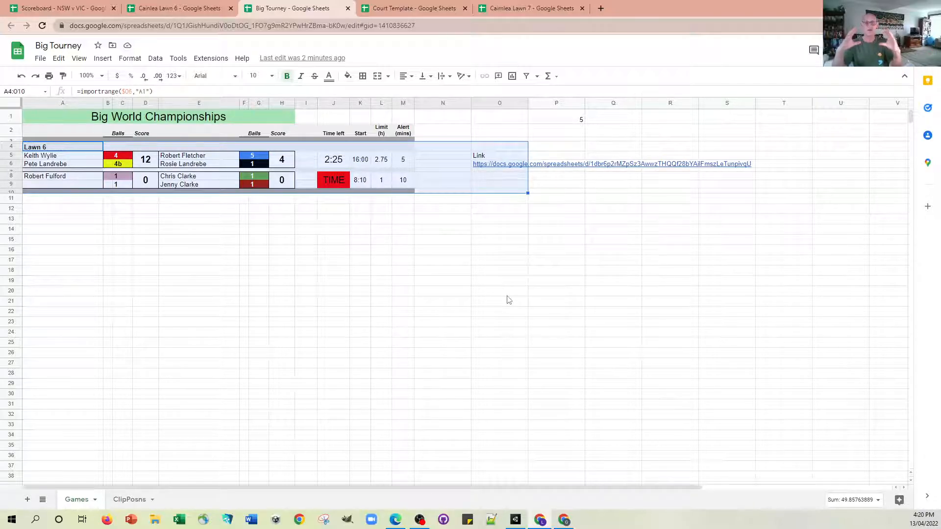
key(ctrl+c)
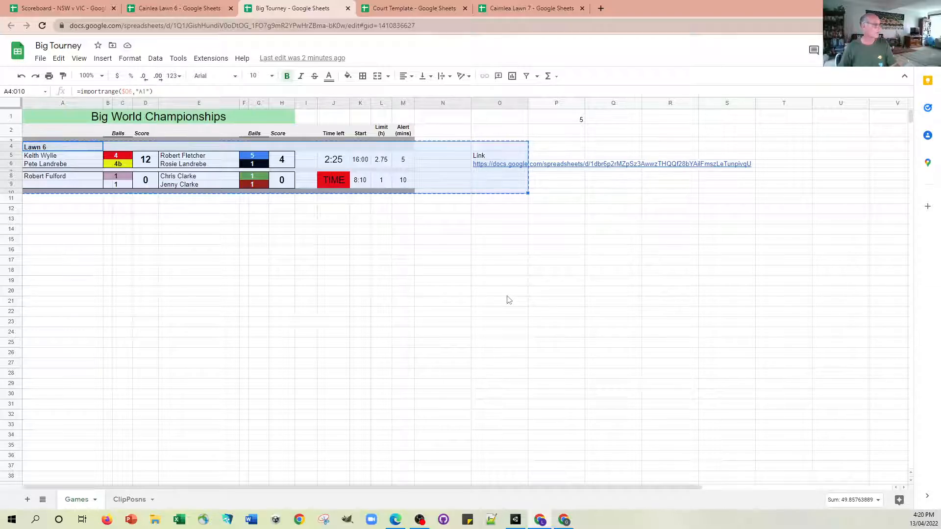
click(39, 212)
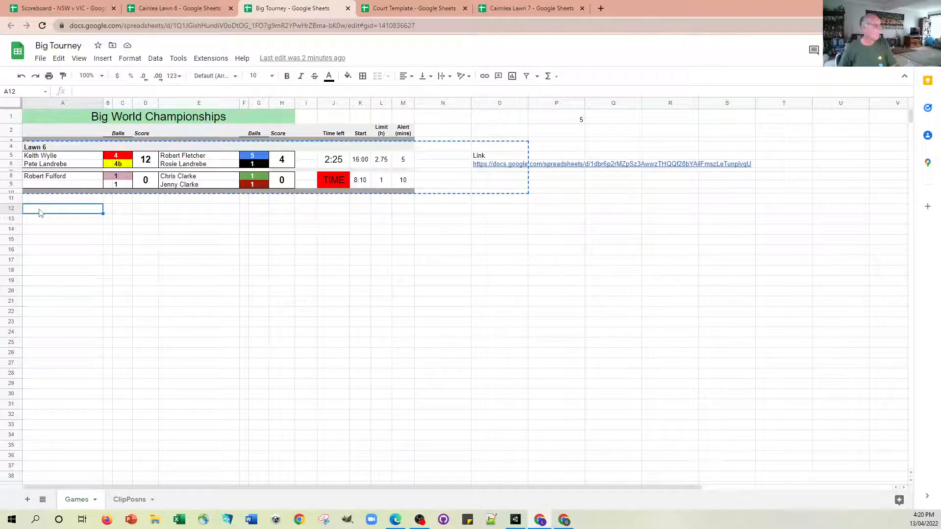
key(ctrl+v)
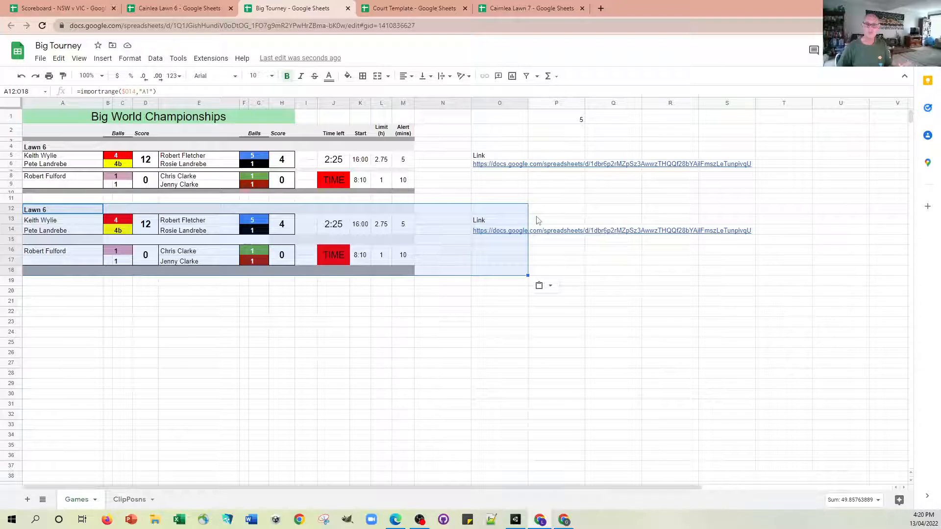
Change the heading in A1 of the Cairnlea Lawn 7 spreadsheet to Lawn 7.
click(530, 9)
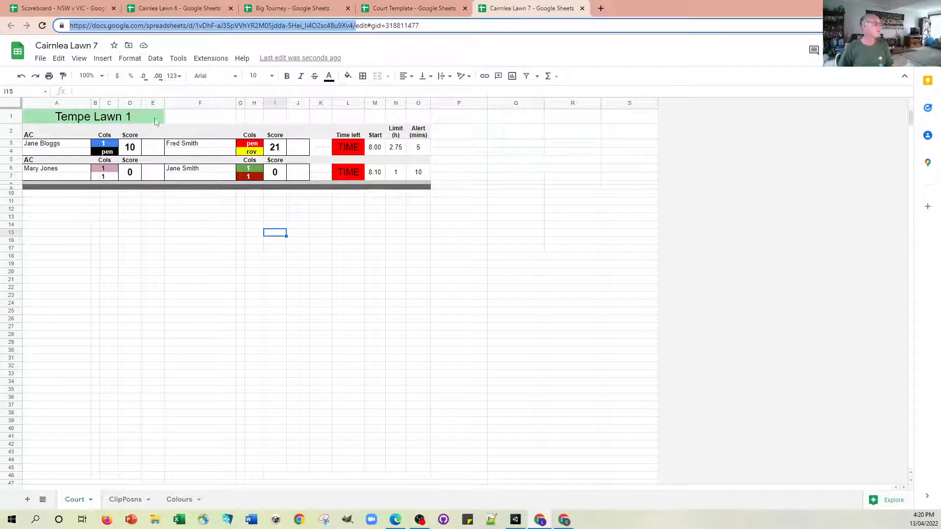
click(124, 118)
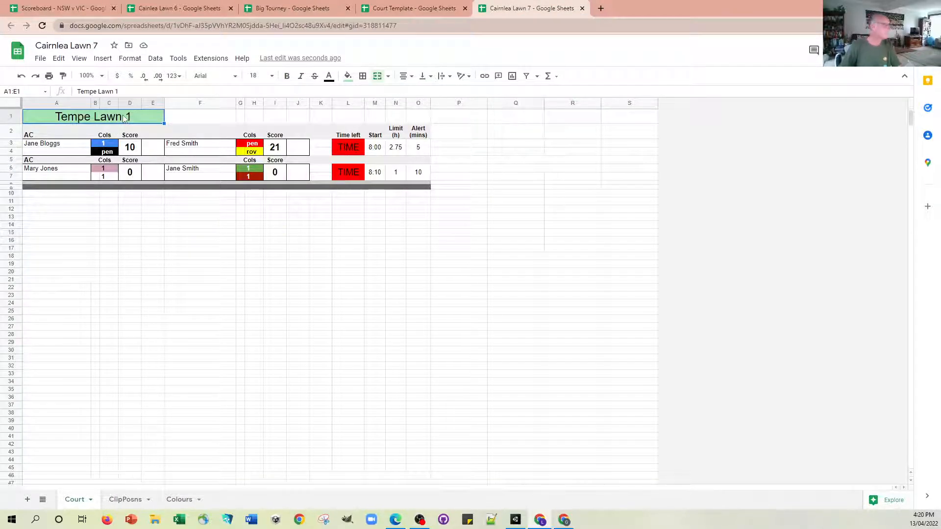
text(La)
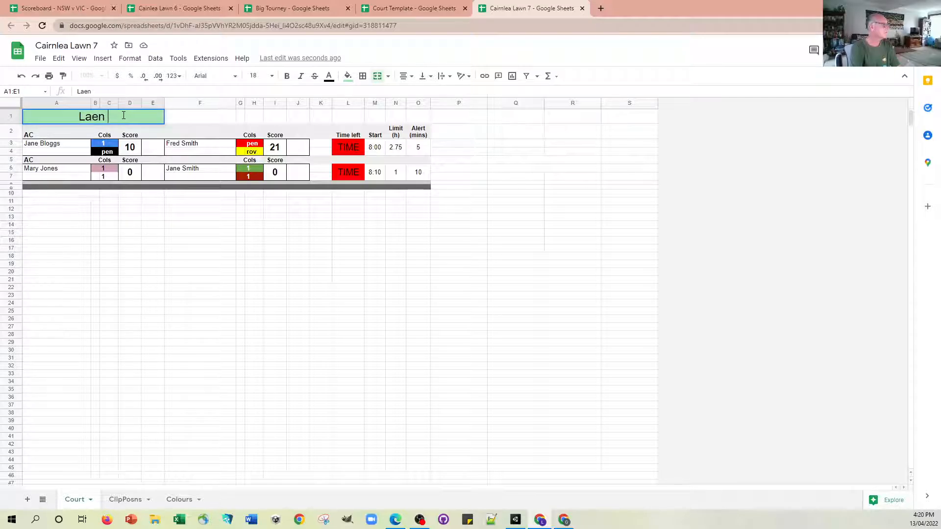
text(wn)
text(7)
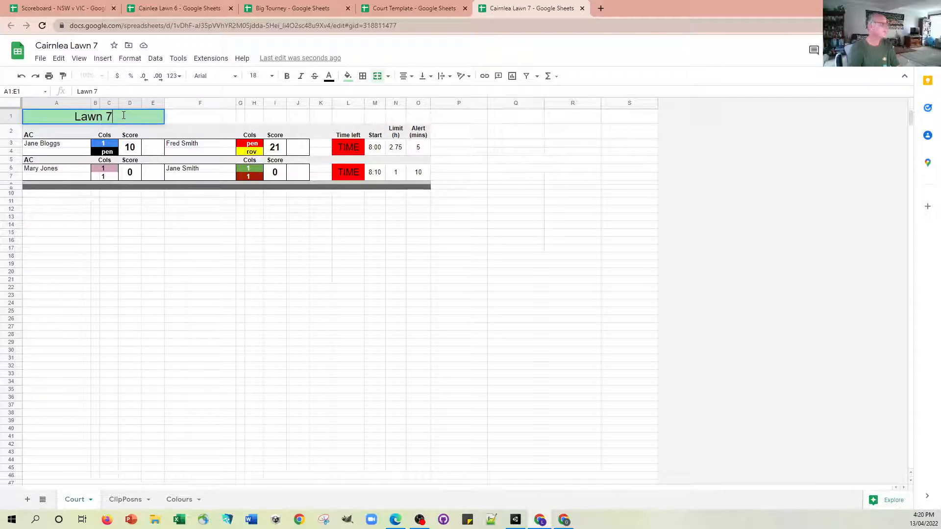
Replace the link in O14 of Big Tourney with the Cairnlea Lawn 7 URL up to "/edit", and allow access to the linked sheet.
click(321, 25)
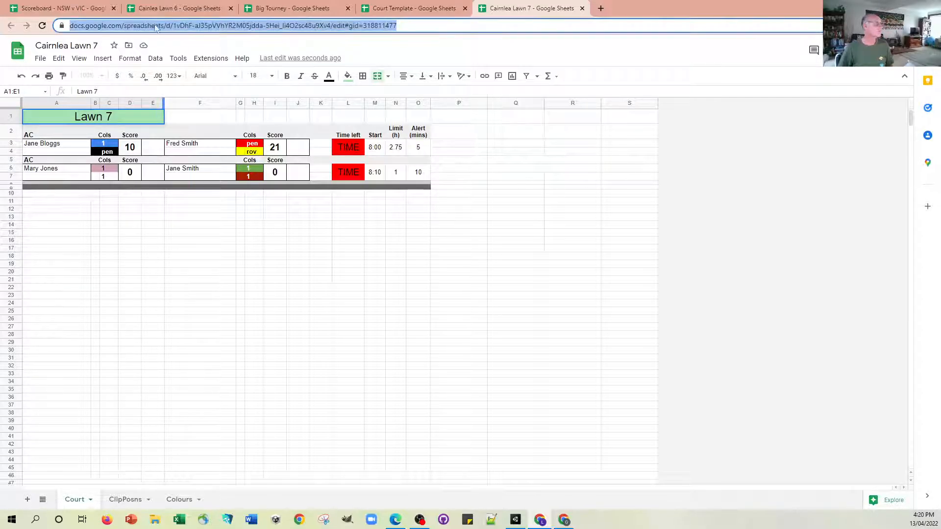
click(108, 27)
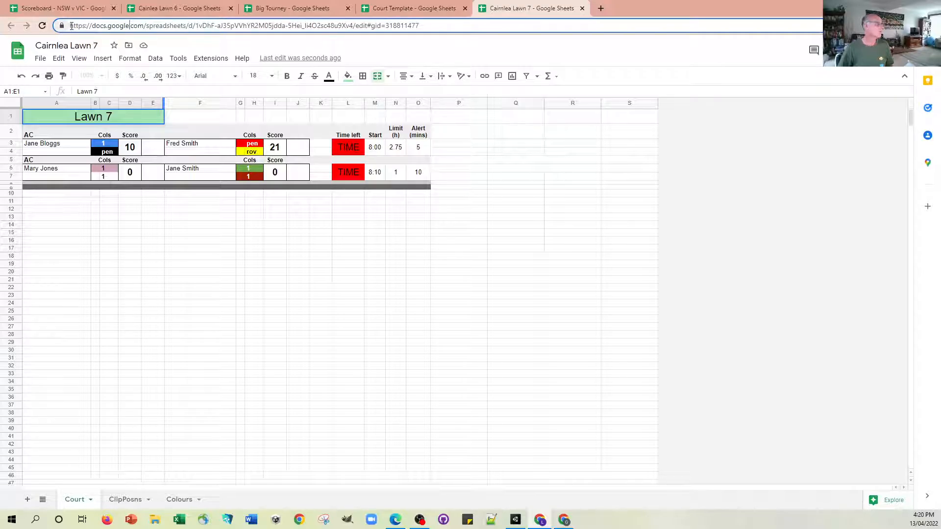
drag(70, 25, 353, 26)
key(ctrl+c)
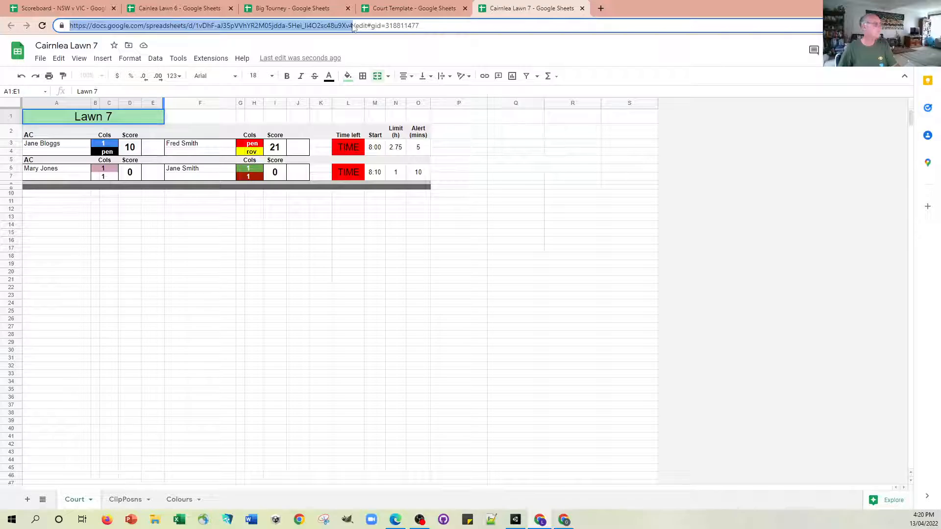
click(294, 8)
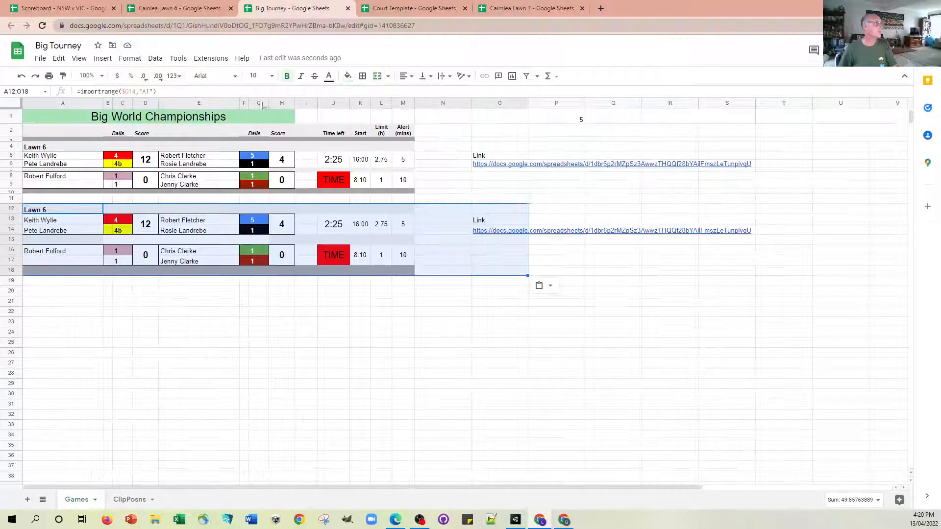
click(503, 234)
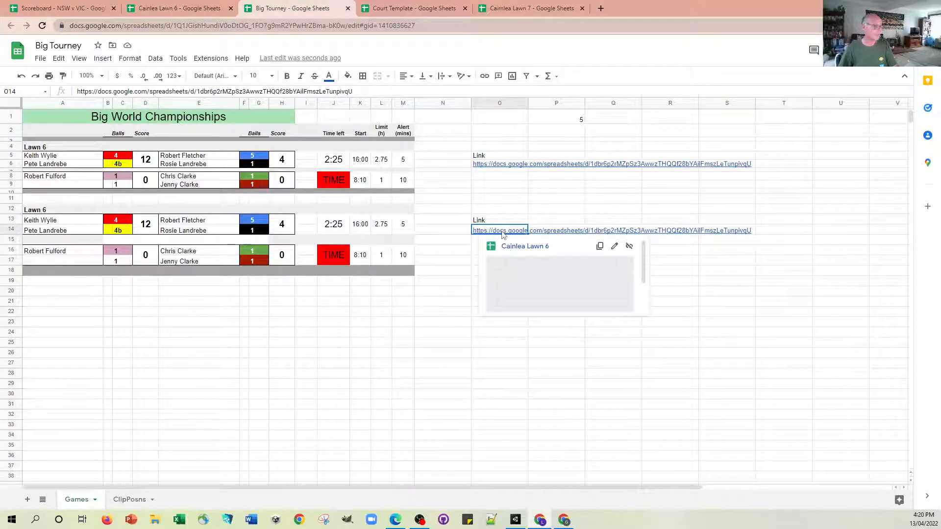
key(ctrl+v)
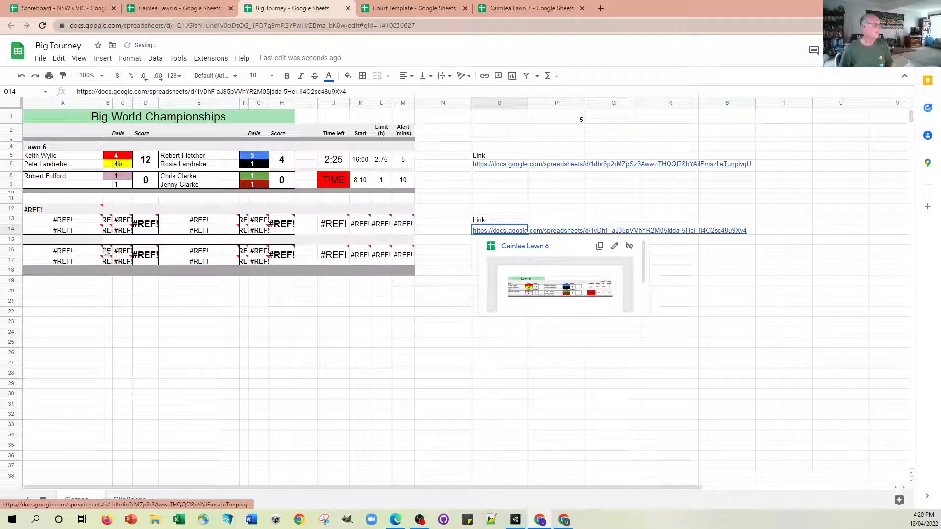
click(87, 210)
click(140, 228)
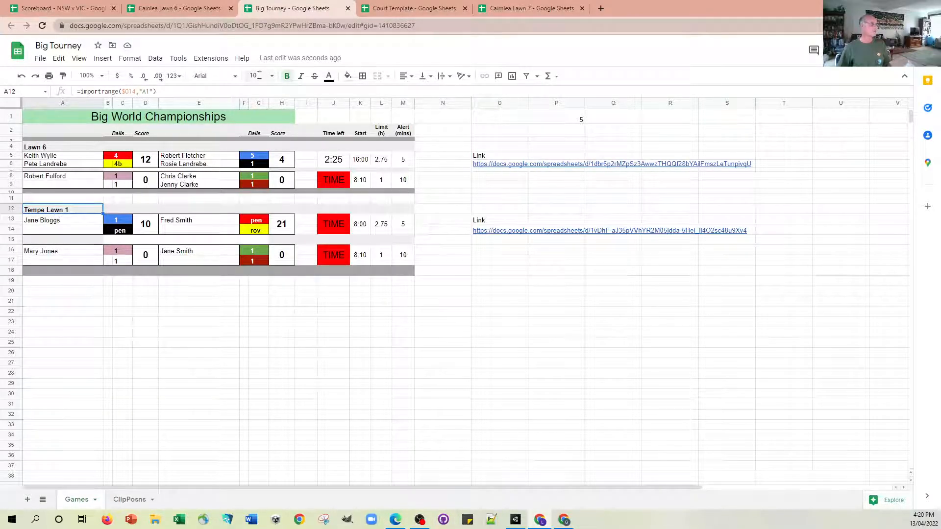
Commit the Lawn 7 heading in the Cairnlea Lawn 7 spreadsheet.
click(516, 11)
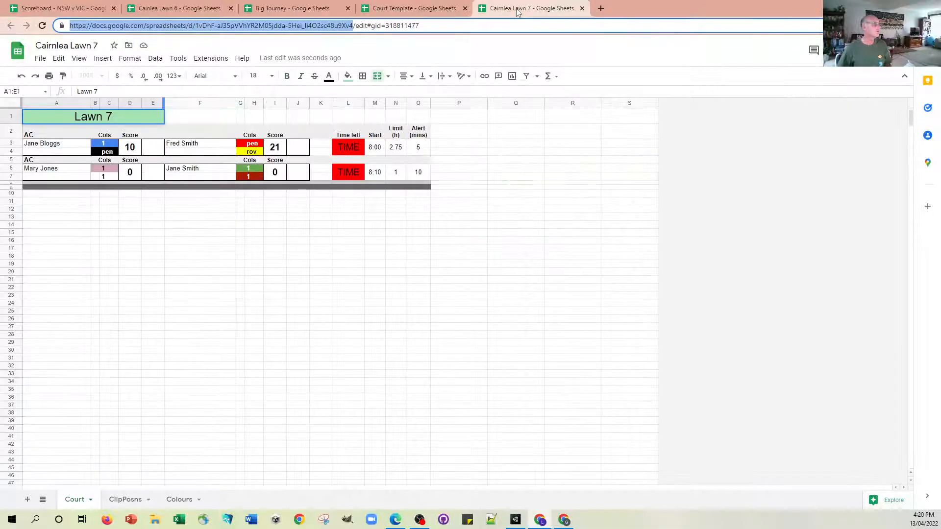
click(205, 234)
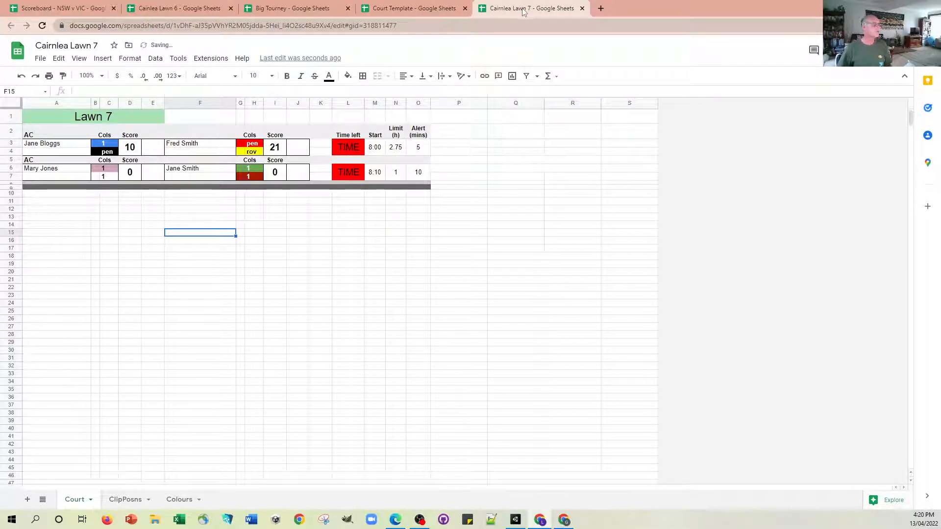
Recheck the Cairnlea Lawn 7 URL up to "/edit" against the link in O14 of Big Tourney, leaving the cell as it is.
click(103, 27)
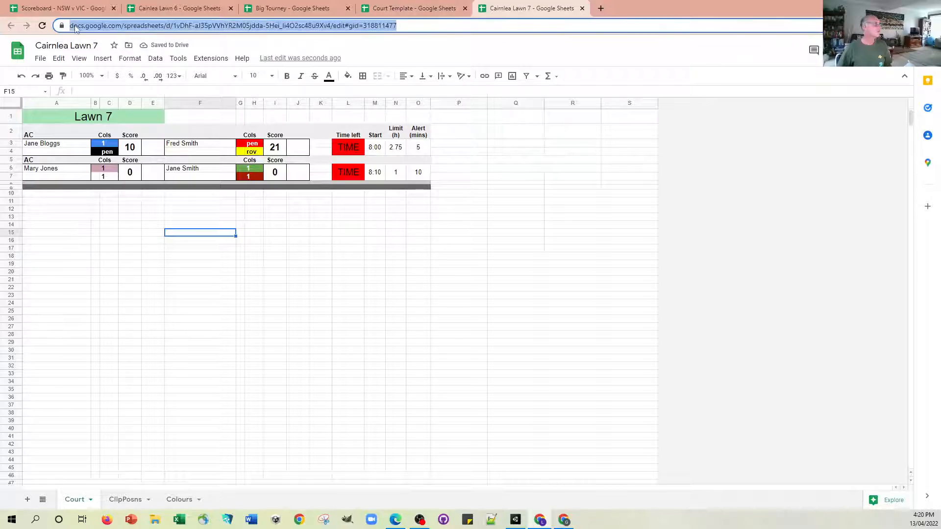
drag(70, 26, 351, 26)
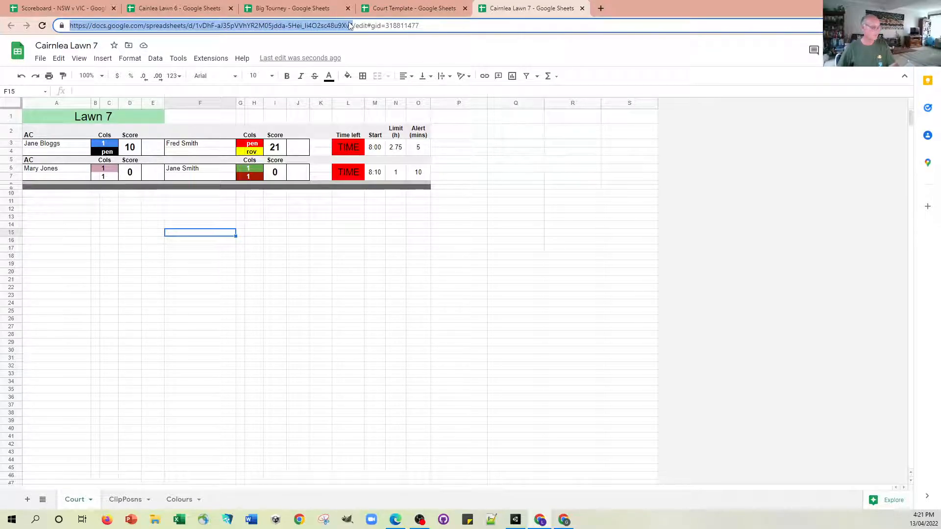
click(299, 10)
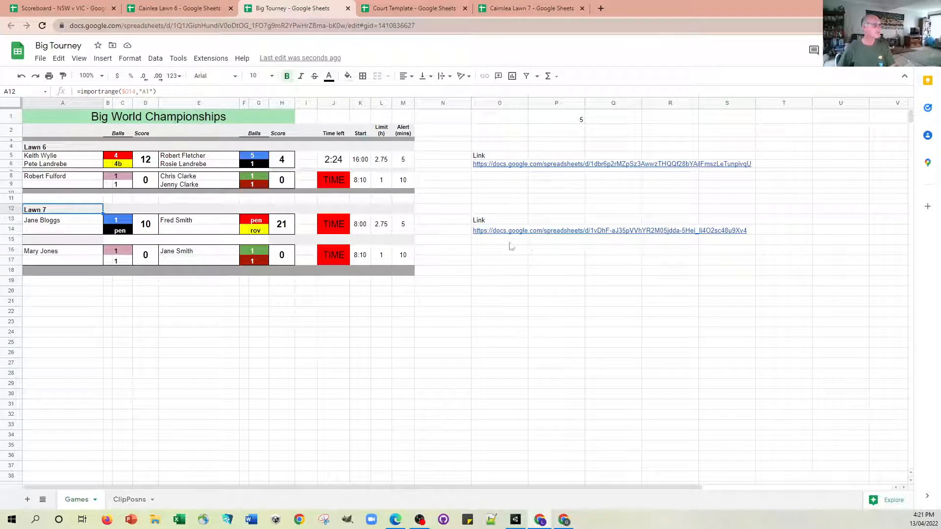
click(500, 232)
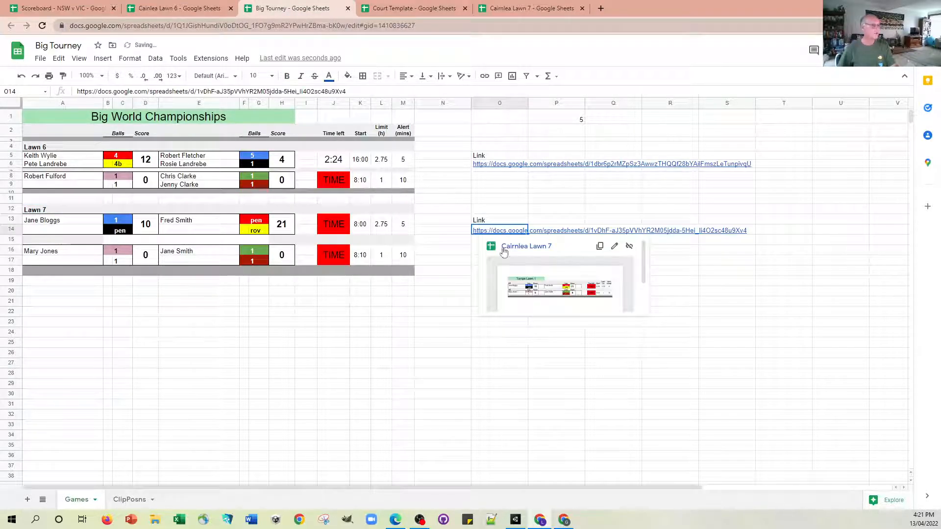
key(Return)
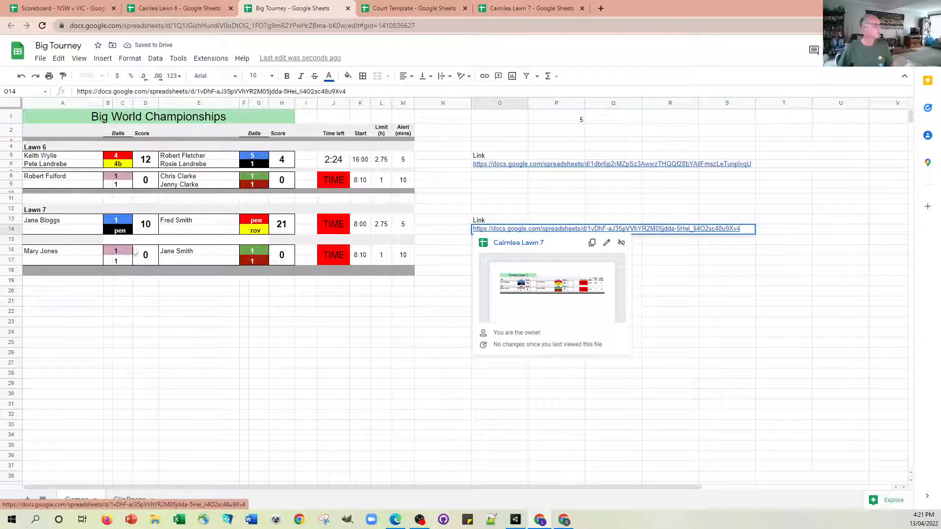
click(149, 345)
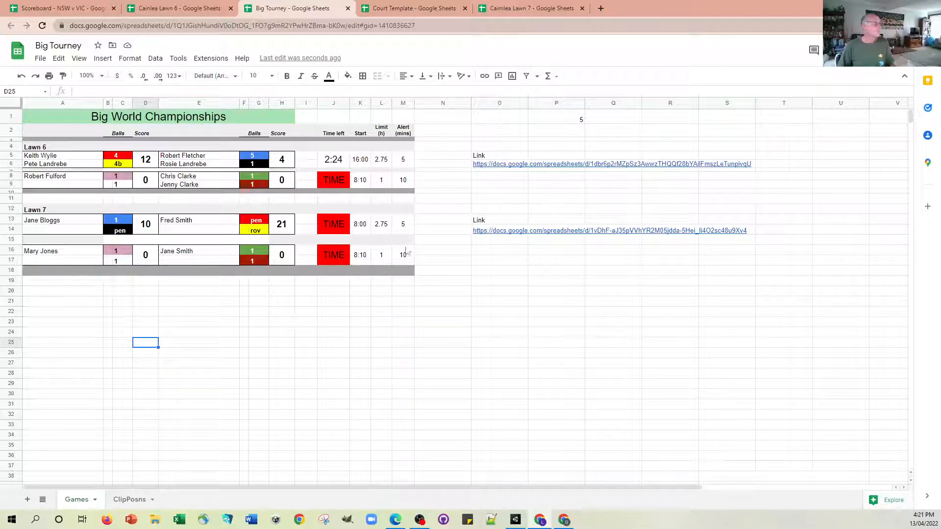
Look at the Court Template's option for making a copy, and return to the Big Tourney spreadsheet.
click(426, 13)
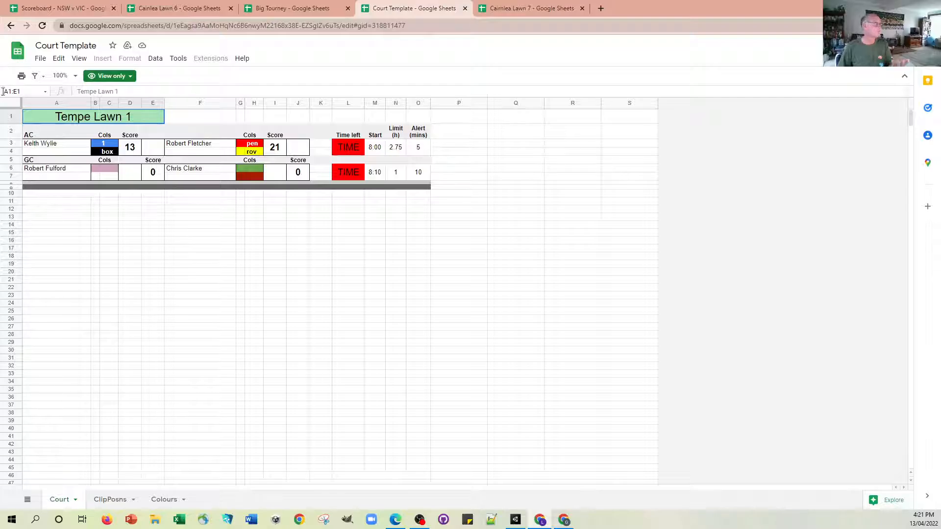
click(39, 59)
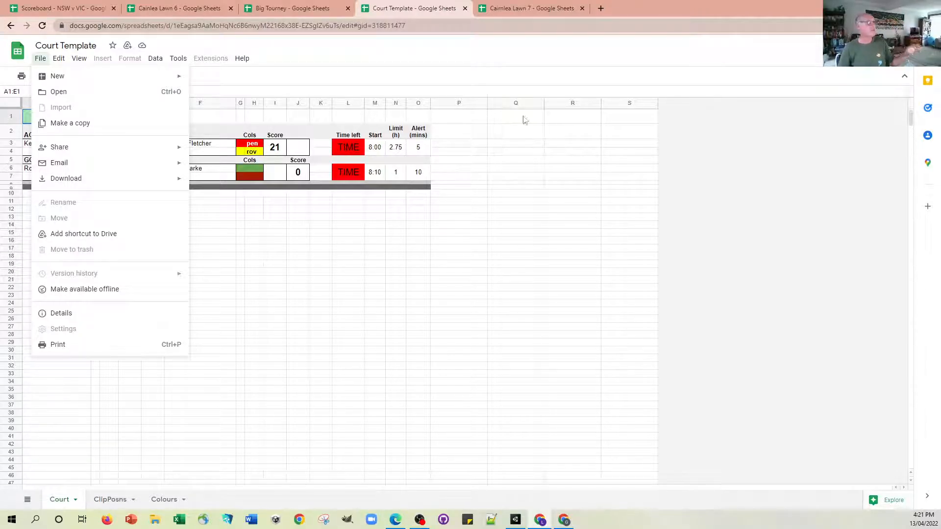
click(293, 10)
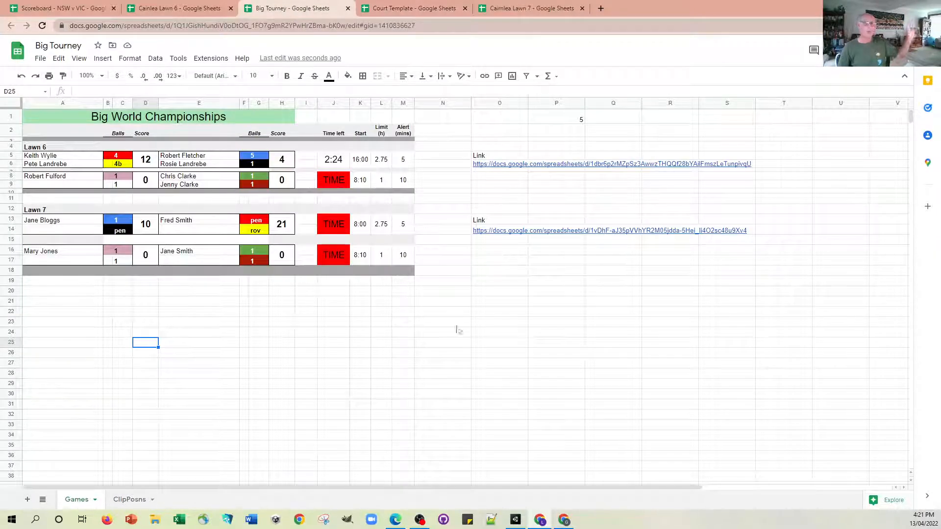